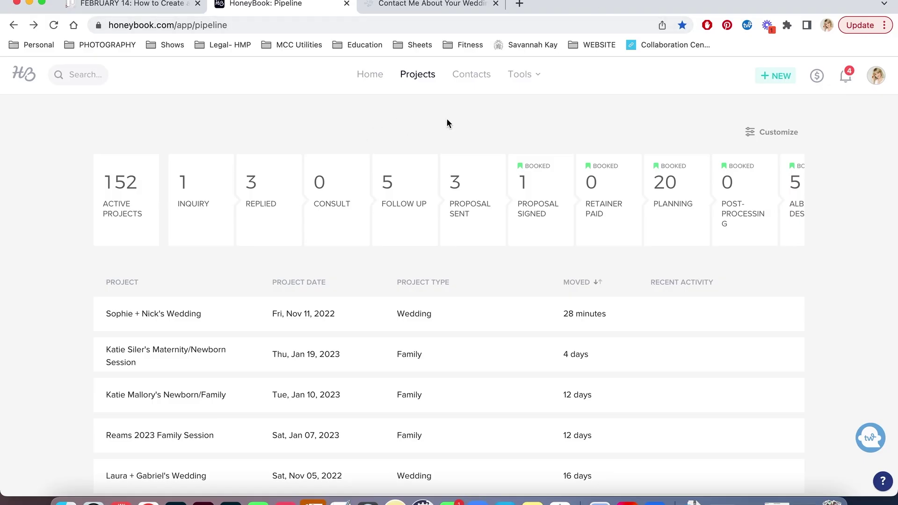
Step: Open the Wedding Contact Form from the contact forms list, scroll its questions, and open Fiancé's First Name settings
click(537, 76)
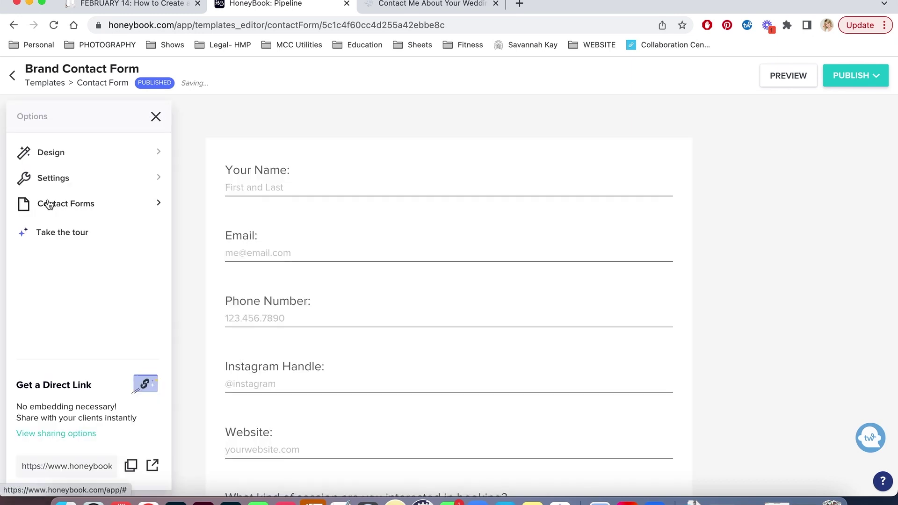
click(111, 204)
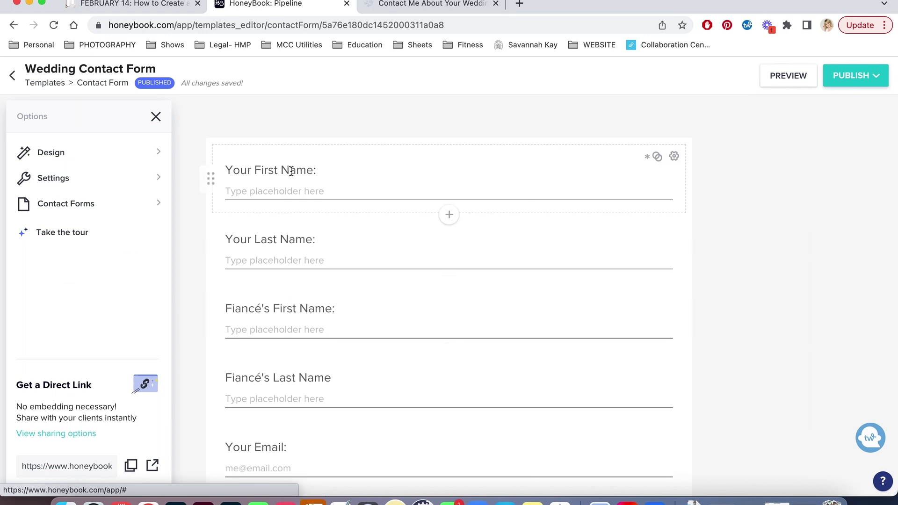
scroll(296, 309, down, 5)
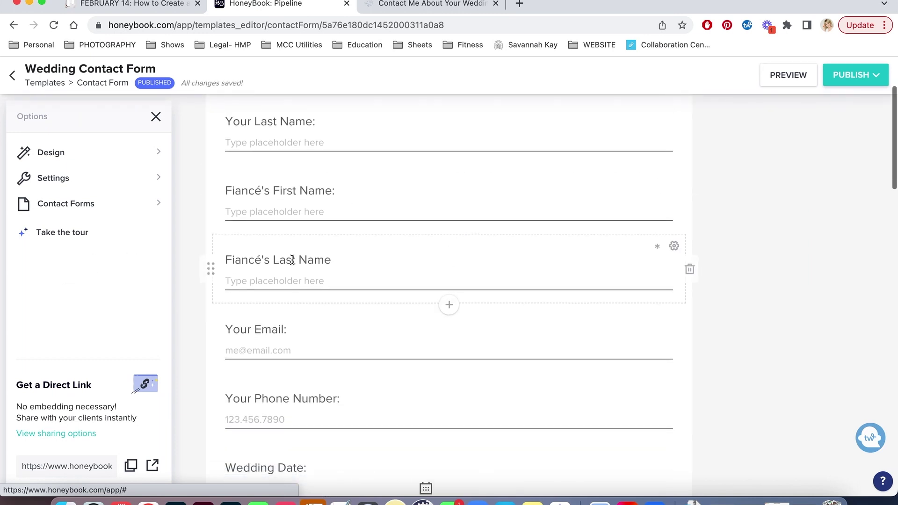
scroll(303, 279, down, 5)
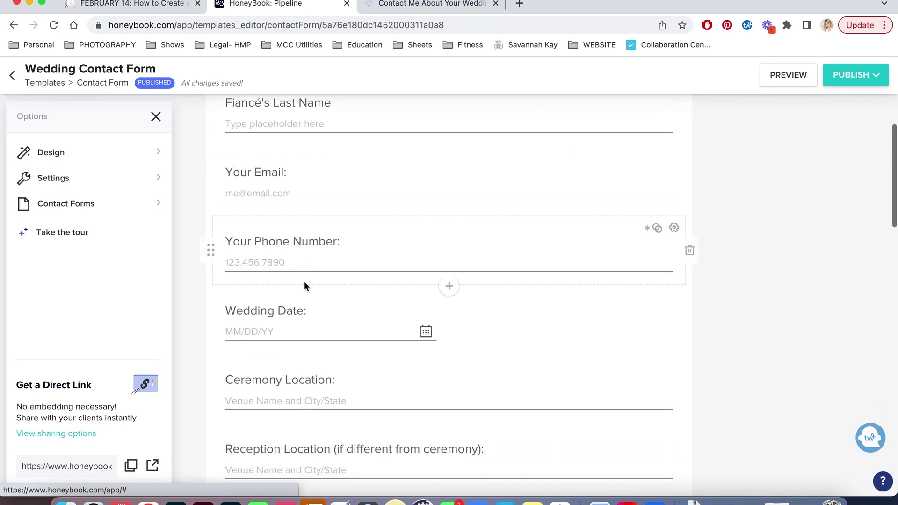
scroll(304, 283, down, 4)
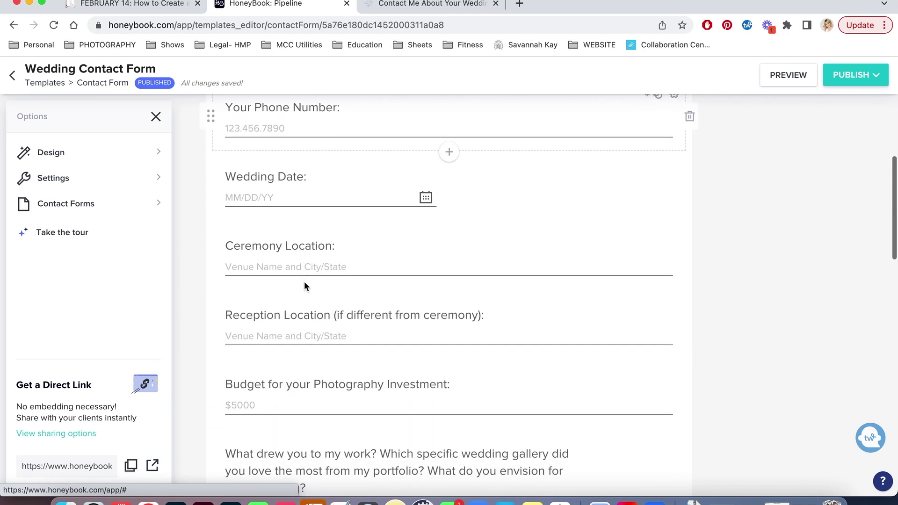
scroll(306, 252, up, 5)
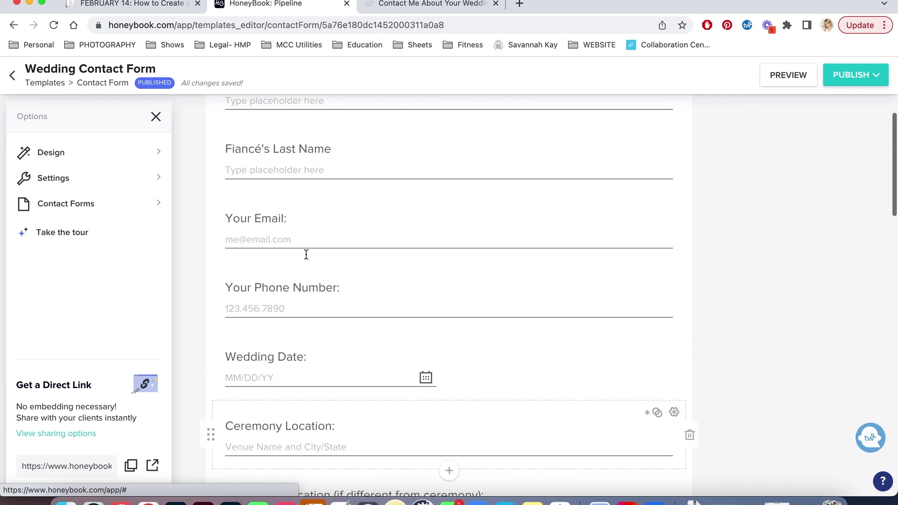
scroll(306, 254, up, 4)
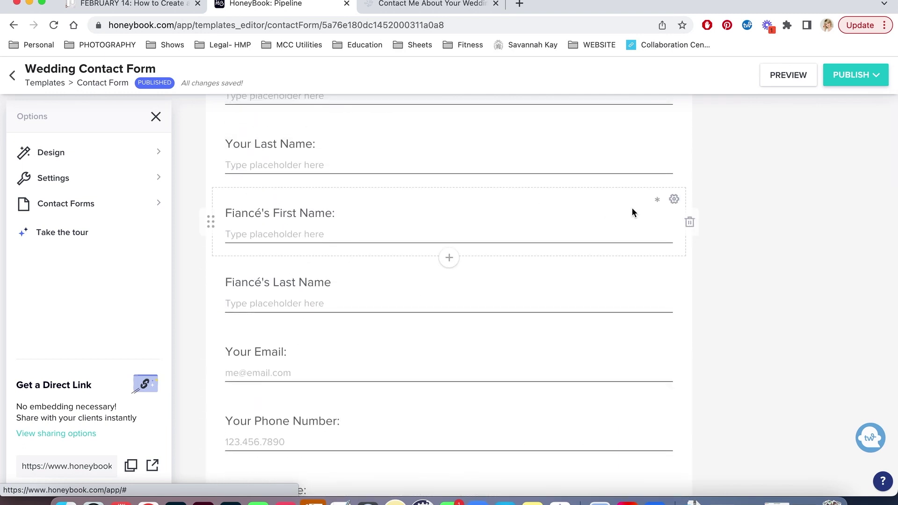
click(675, 202)
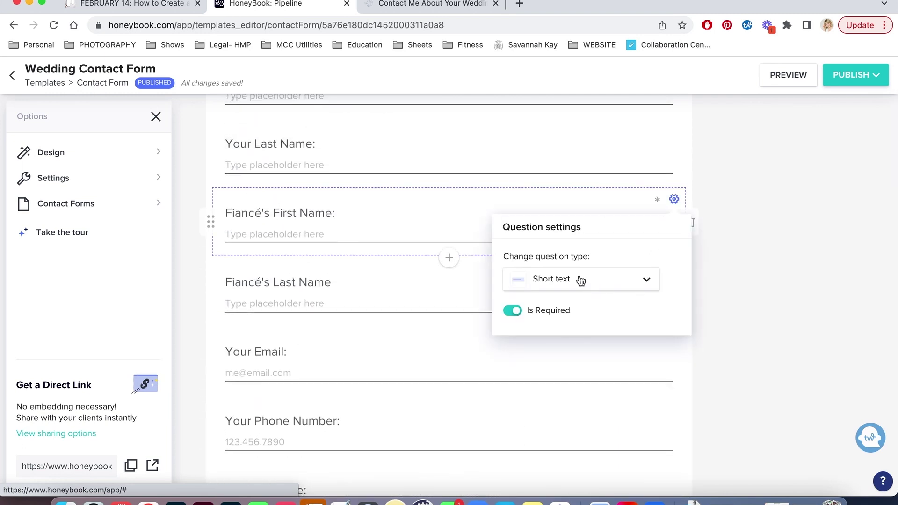
Step: Check the question types for Fiancé's First Name and toggle its required setting
click(651, 283)
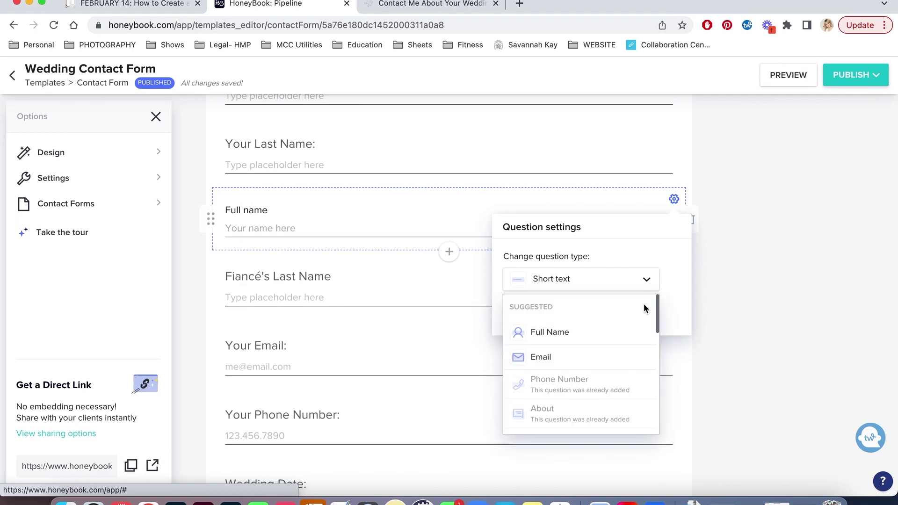
click(762, 285)
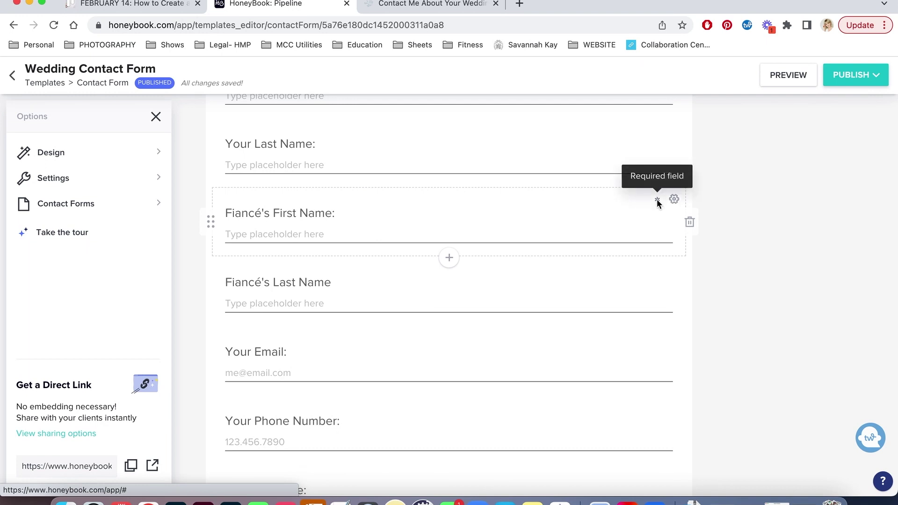
click(657, 201)
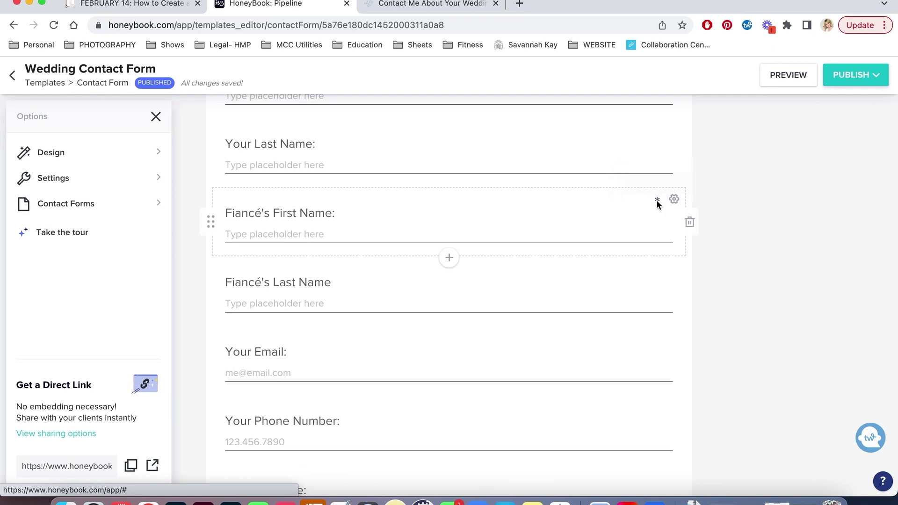
Step: Scroll down to the first look question and view its two dropdown answer choices
scroll(590, 366, down, 7)
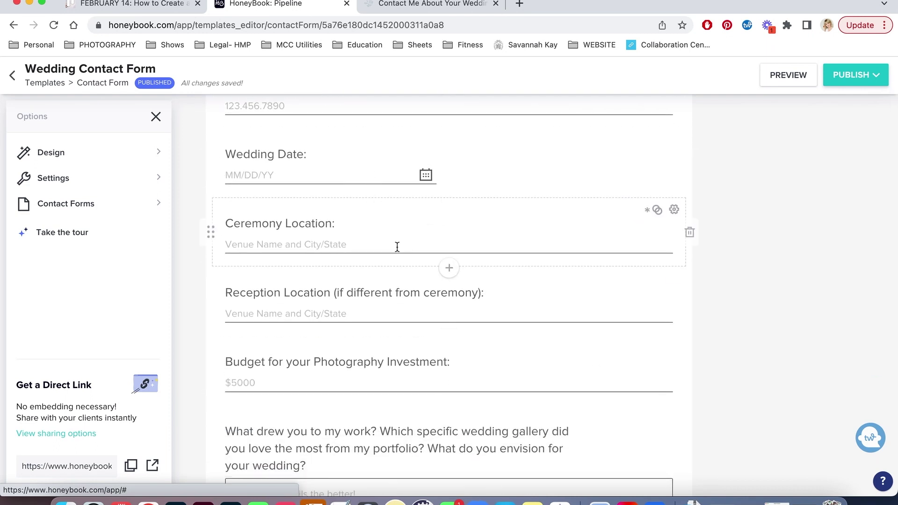
scroll(317, 307, down, 3)
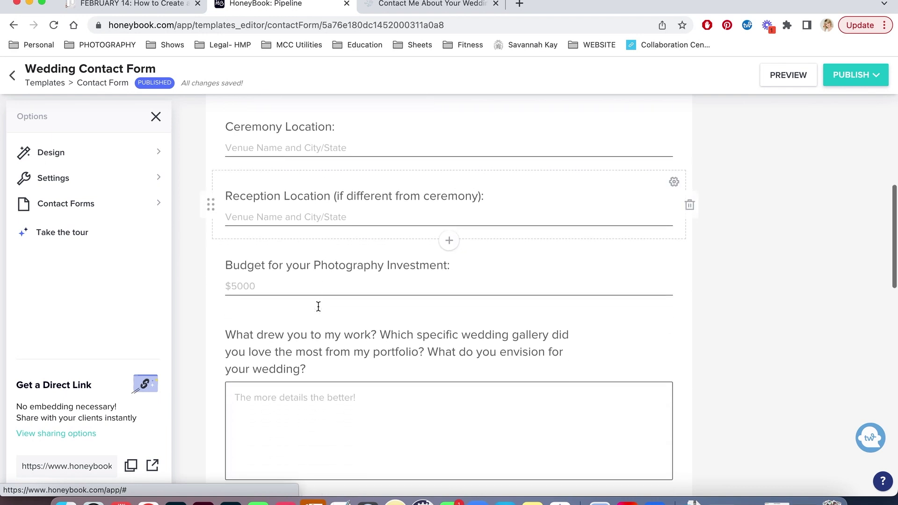
scroll(318, 306, down, 1)
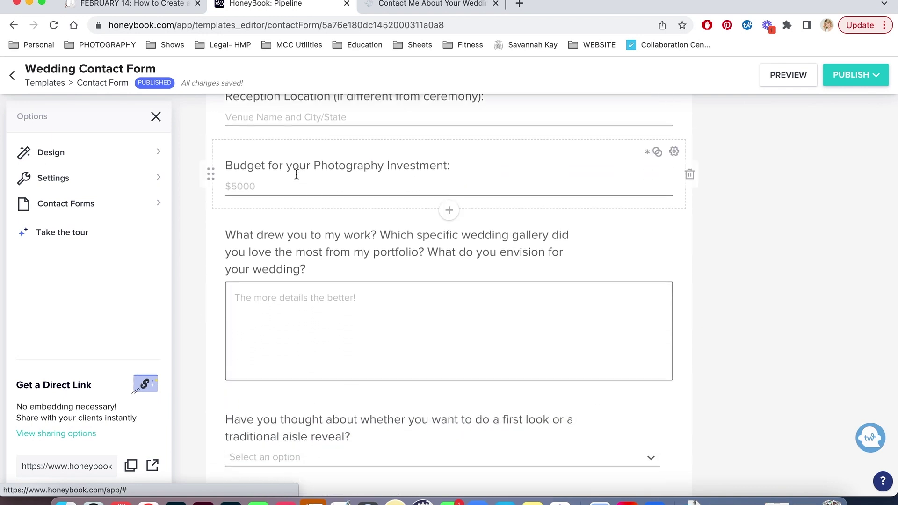
scroll(326, 202, down, 1)
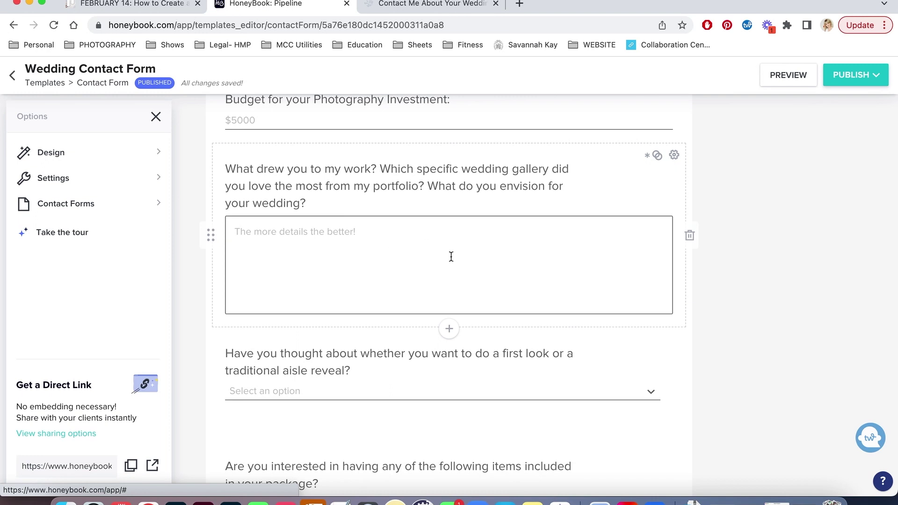
scroll(450, 257, down, 5)
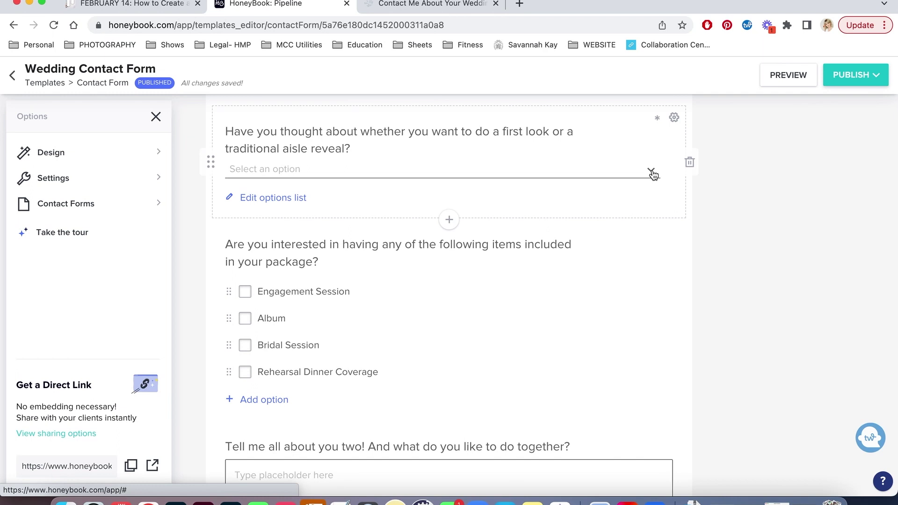
scroll(651, 174, up, 1)
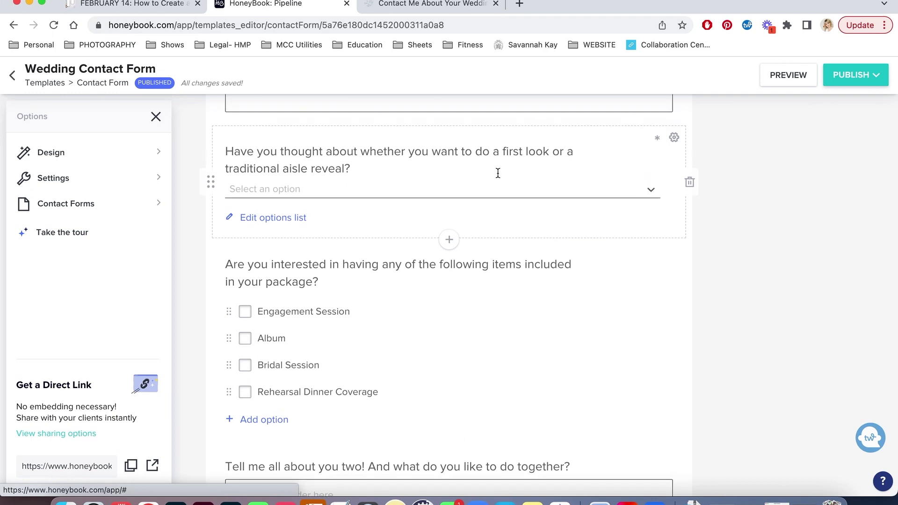
click(653, 196)
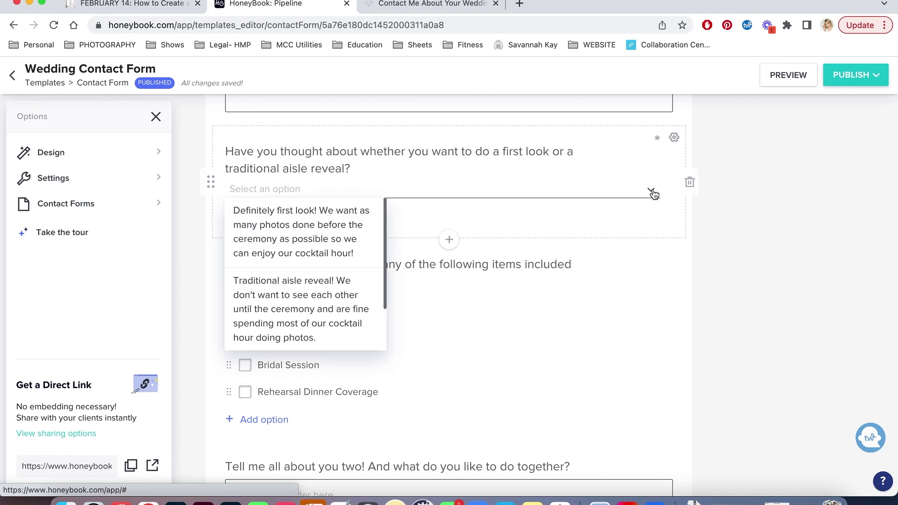
Step: Close the first look answers and open that question's settings and type list
scroll(286, 311, down, 2)
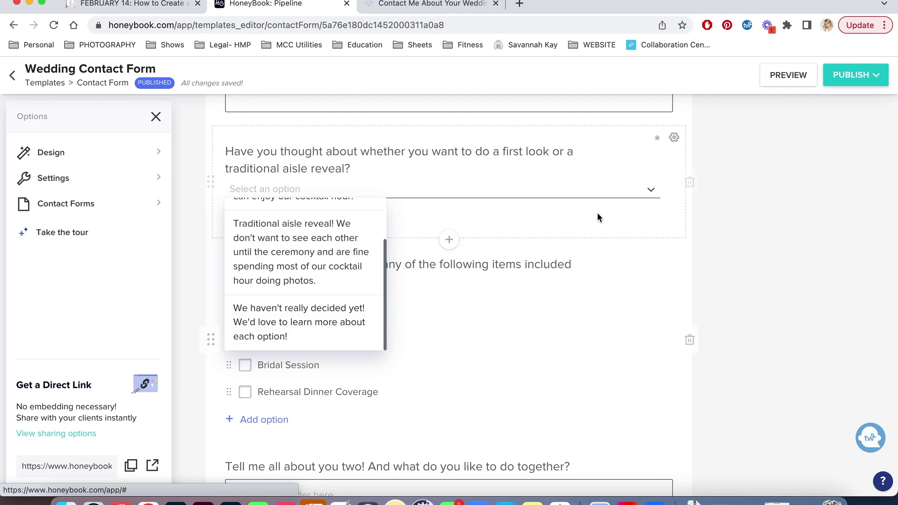
click(648, 188)
click(675, 138)
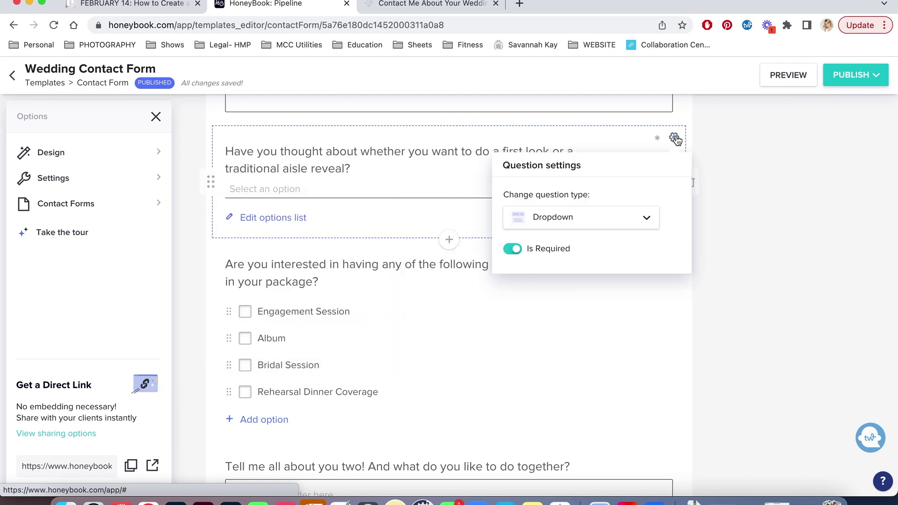
click(648, 218)
click(747, 210)
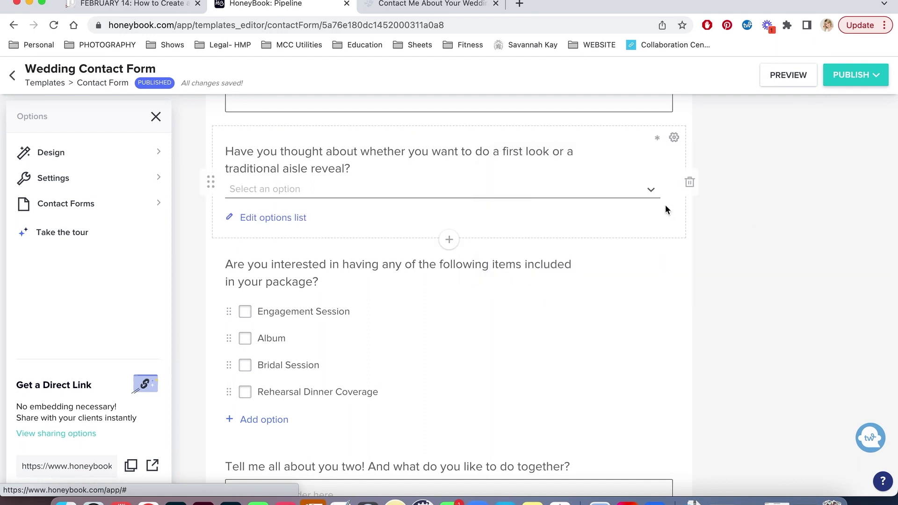
click(673, 139)
click(646, 217)
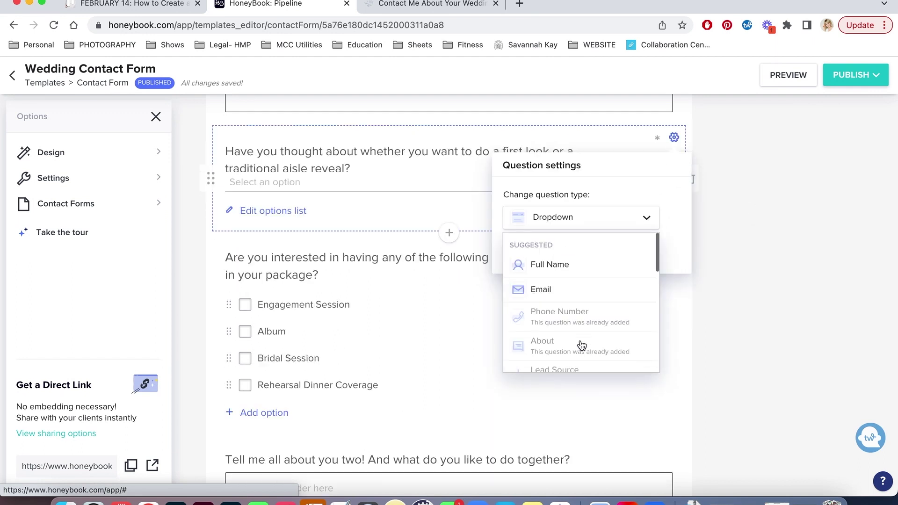
Step: Compare Single and Multiple choice types, keeping the first look question a Dropdown
scroll(582, 346, down, 3)
scroll(581, 346, down, 5)
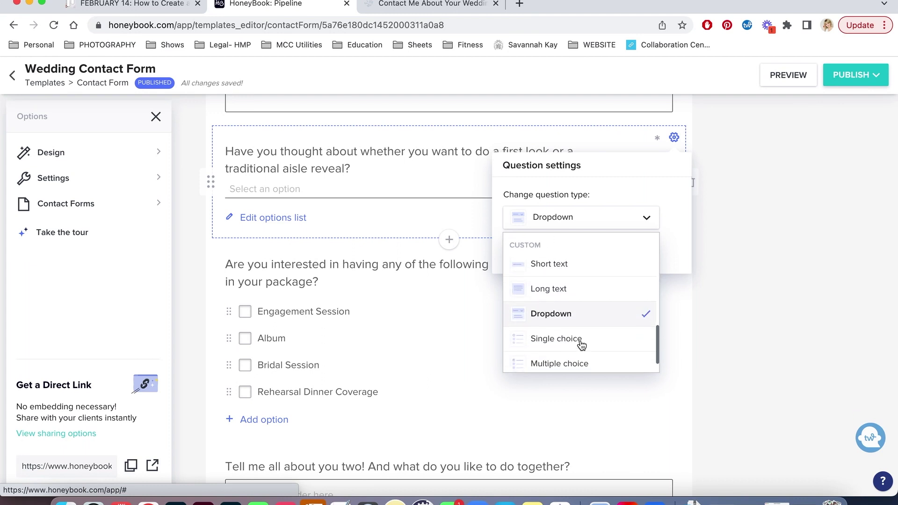
scroll(582, 346, up, 1)
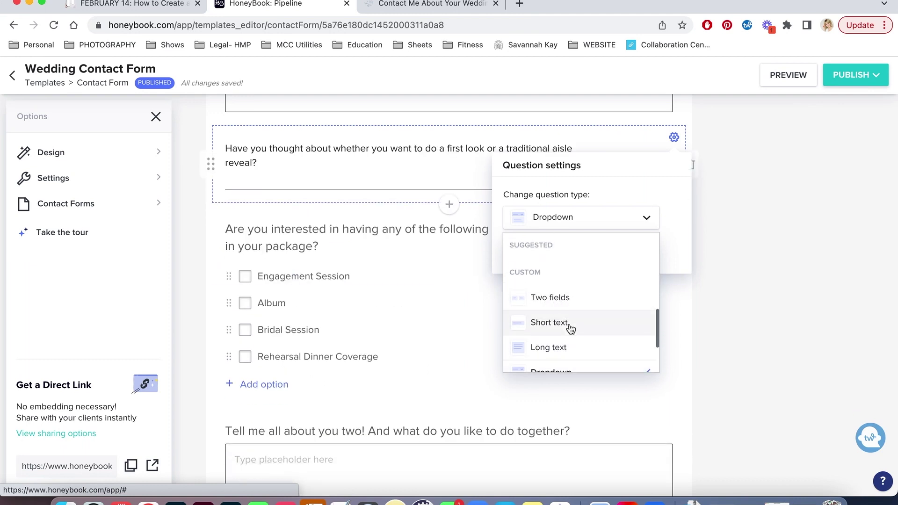
scroll(570, 337, down, 2)
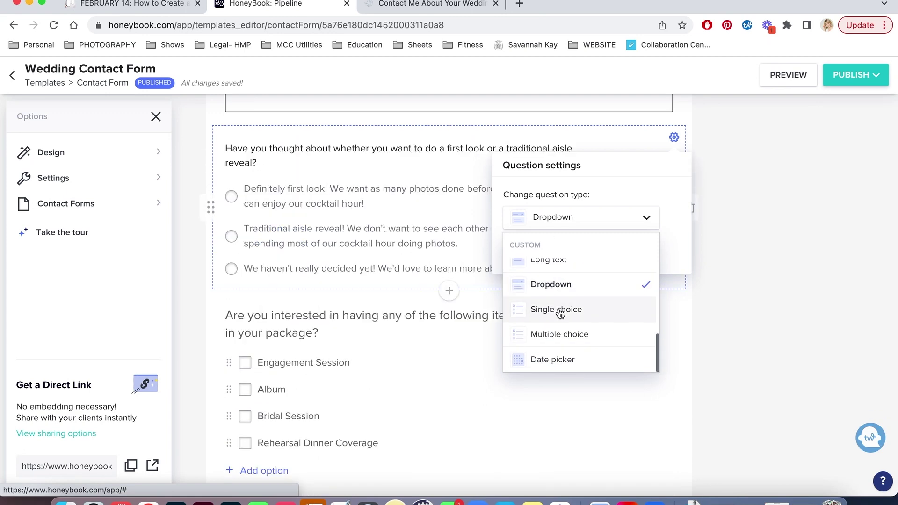
scroll(563, 332, down, 1)
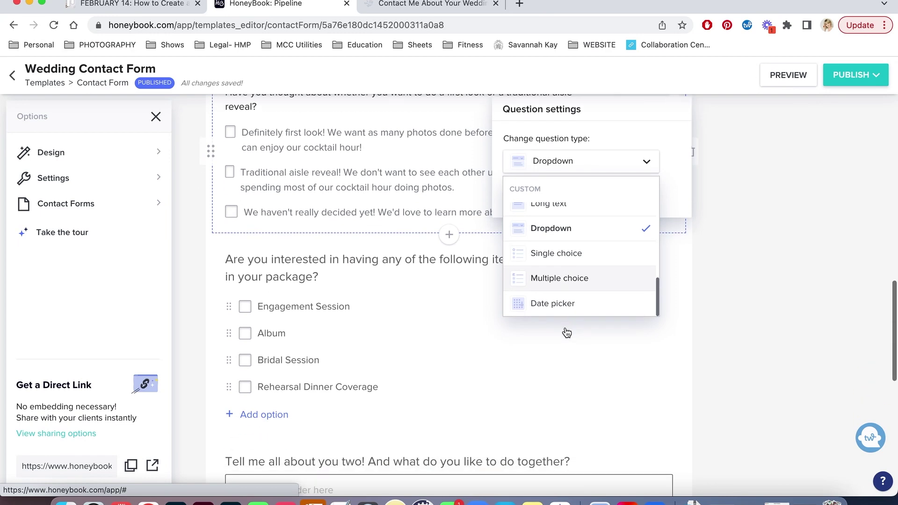
scroll(631, 287, up, 3)
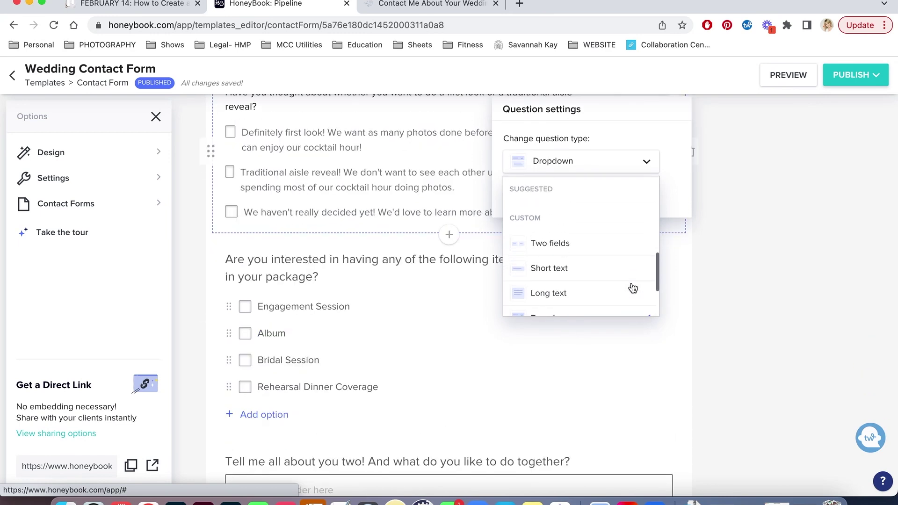
click(749, 252)
Step: Open the package items question's settings, showing Multiple choice, not required
scroll(639, 306, up, 2)
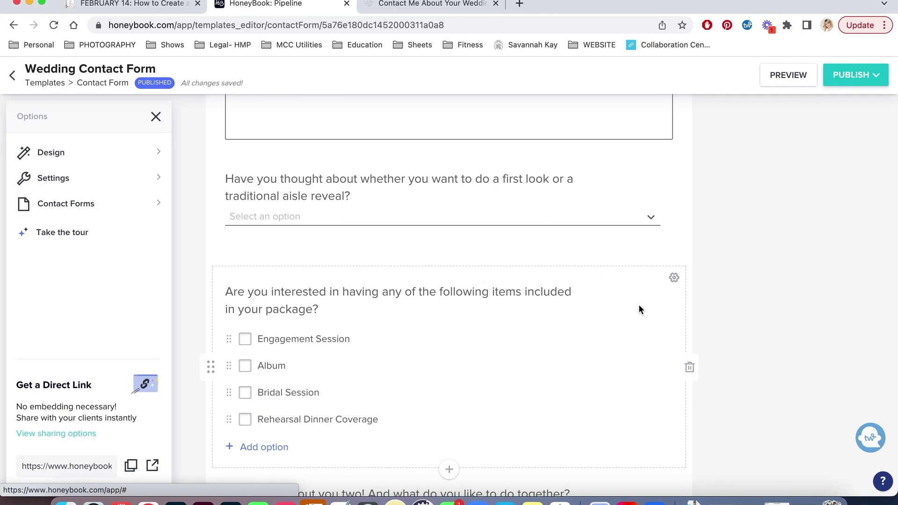
scroll(639, 308, down, 2)
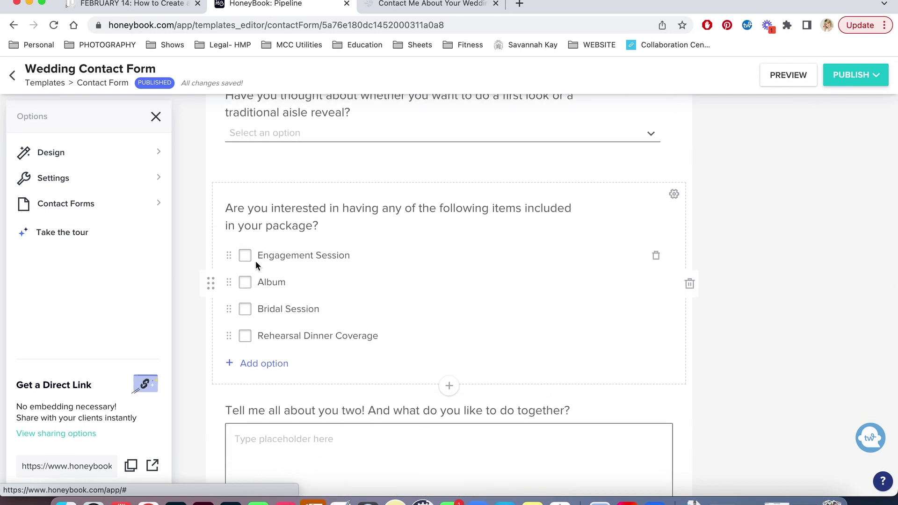
click(674, 195)
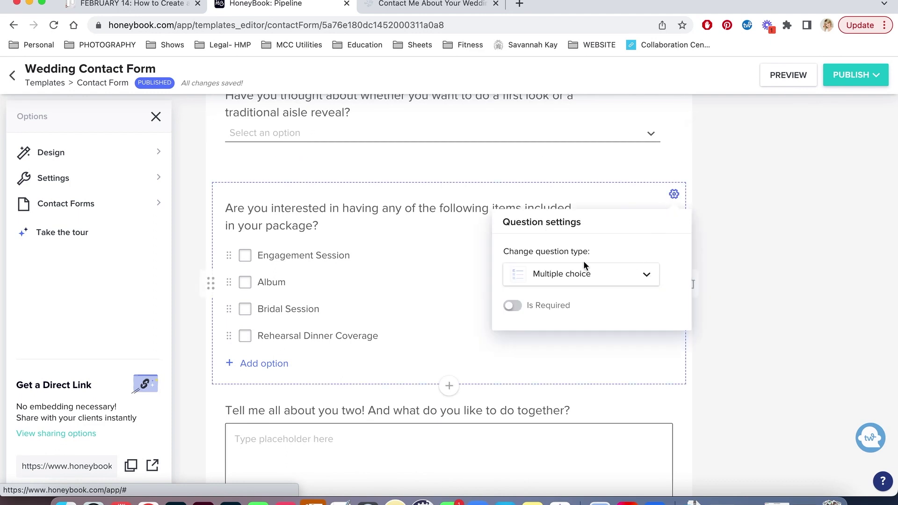
click(400, 308)
click(674, 195)
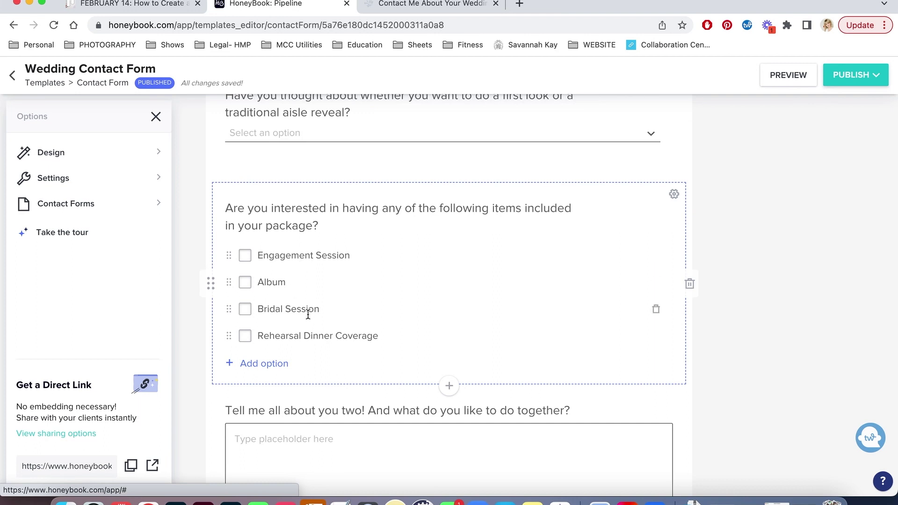
scroll(315, 332, down, 2)
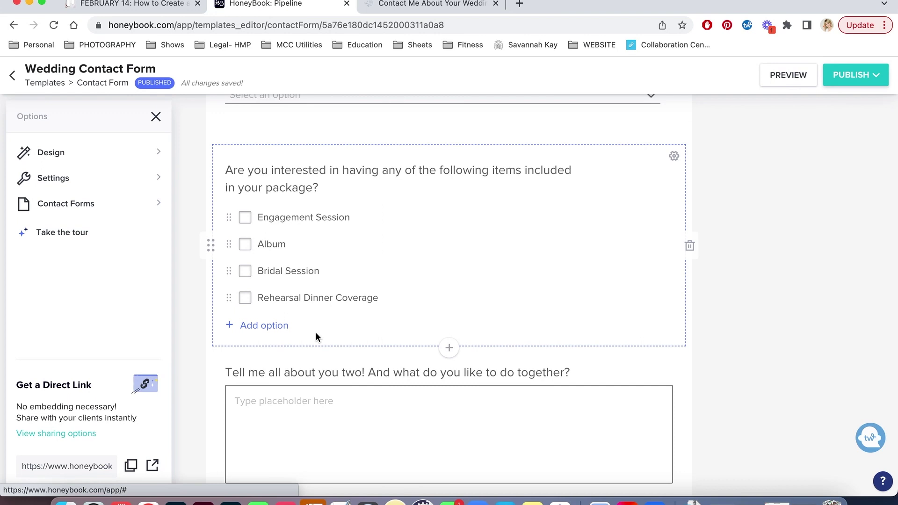
scroll(410, 307, down, 5)
scroll(411, 309, down, 3)
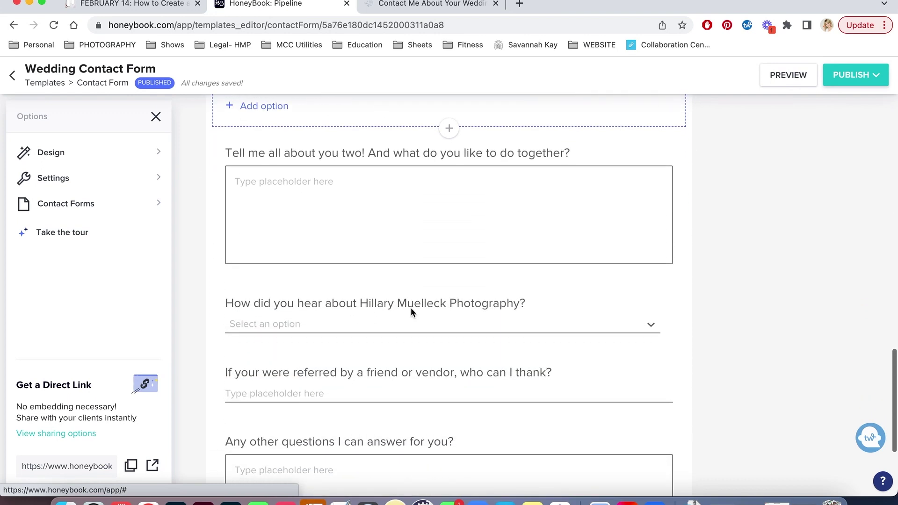
scroll(411, 308, down, 3)
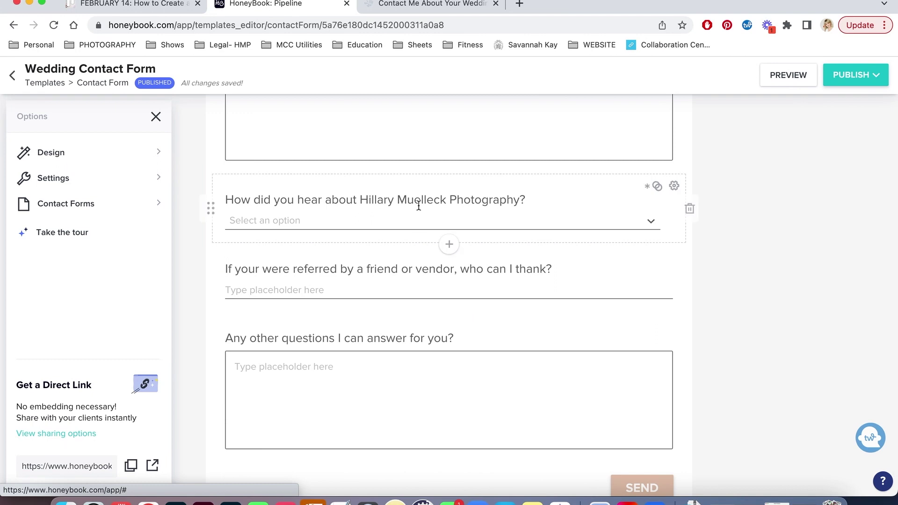
click(652, 222)
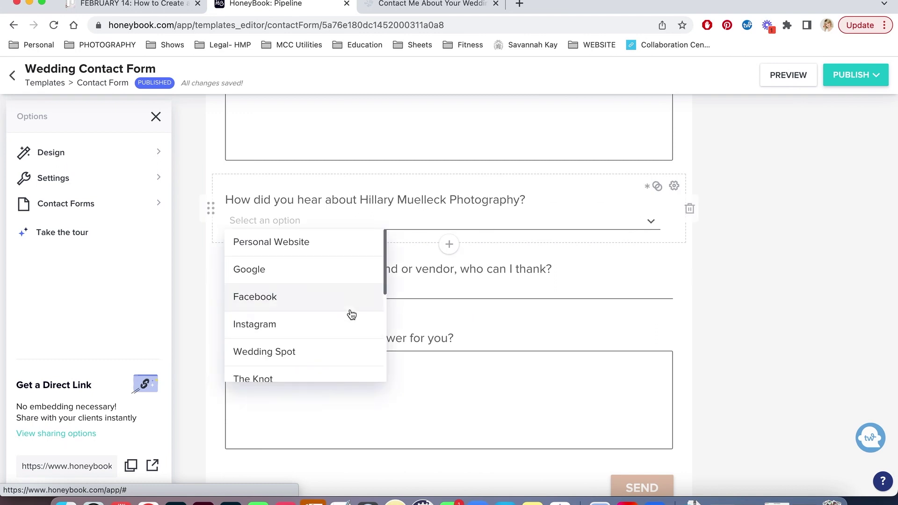
click(619, 258)
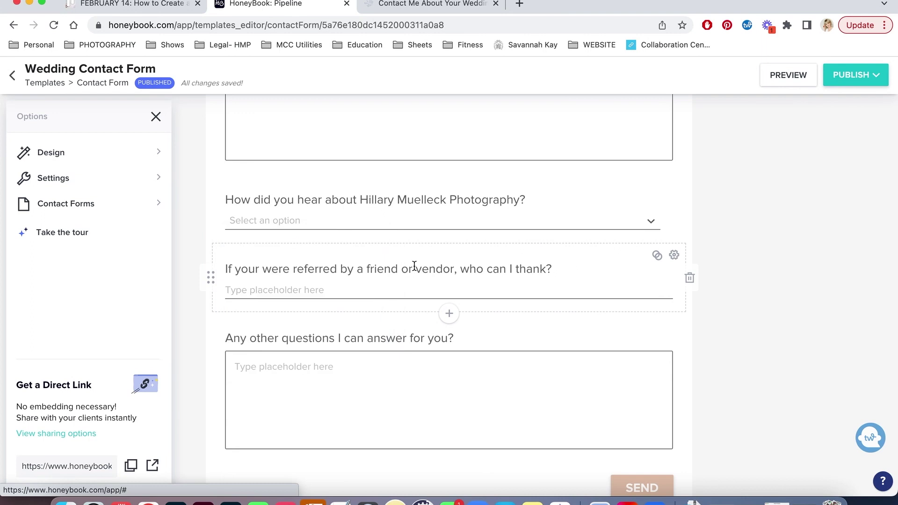
scroll(423, 264, down, 2)
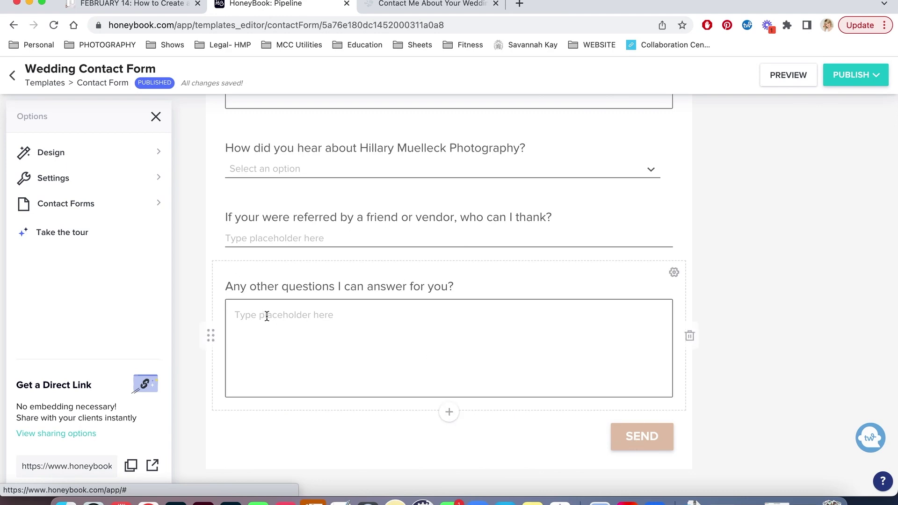
scroll(405, 258, up, 5)
scroll(404, 255, up, 15)
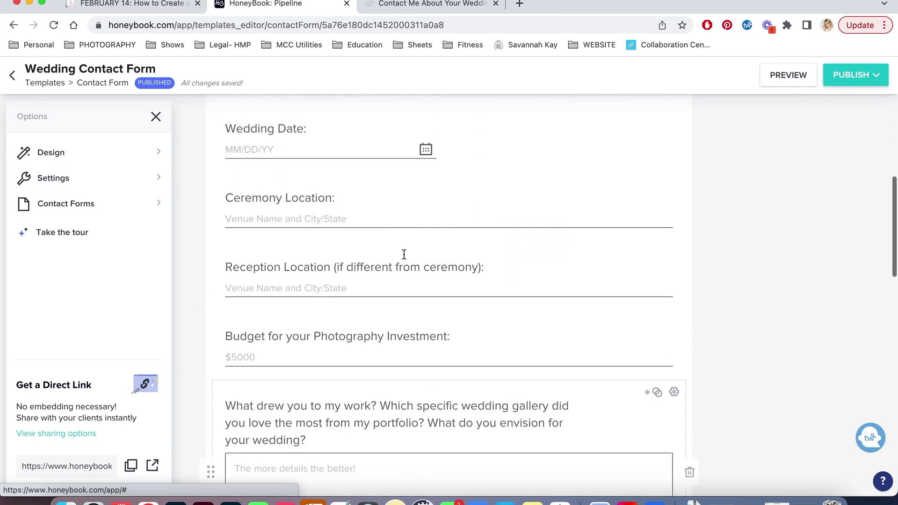
scroll(404, 259, up, 1)
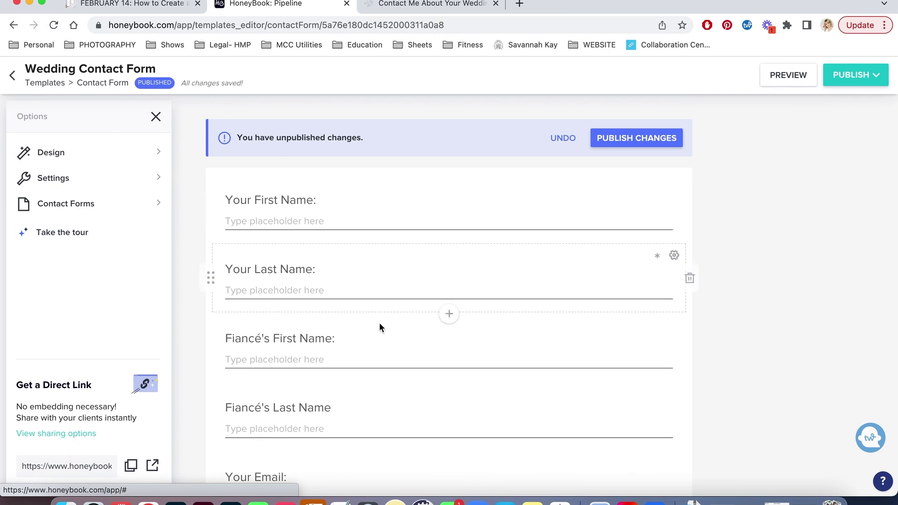
Step: Open the form settings and check the custom thank-you redirect URL
click(92, 179)
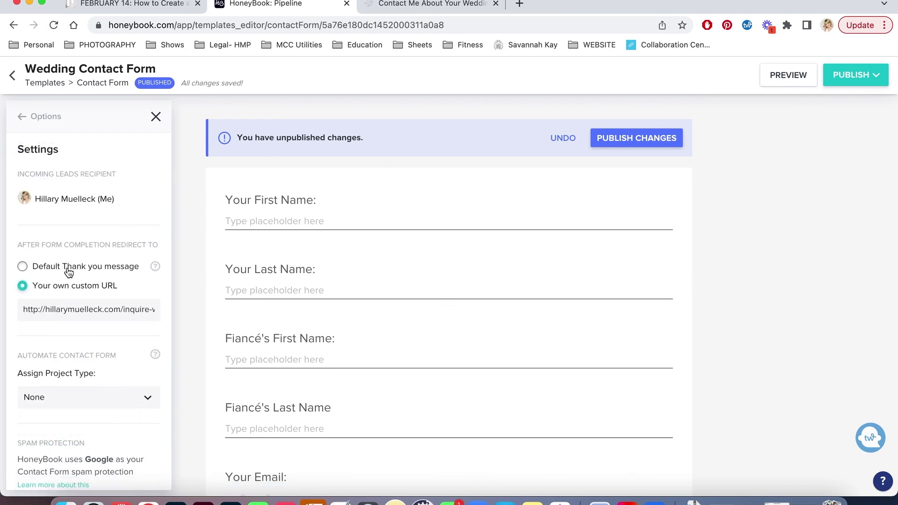
mouse_move(157, 267)
drag(78, 312, 158, 312)
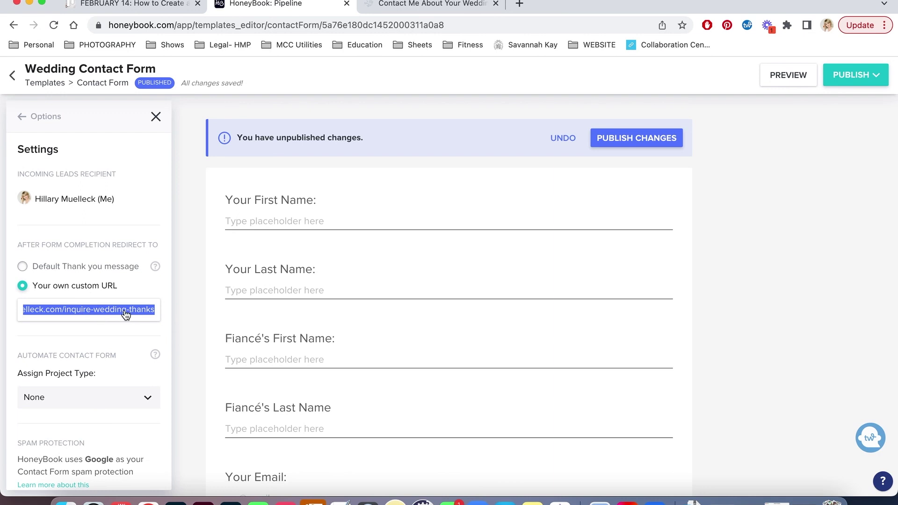
click(157, 311)
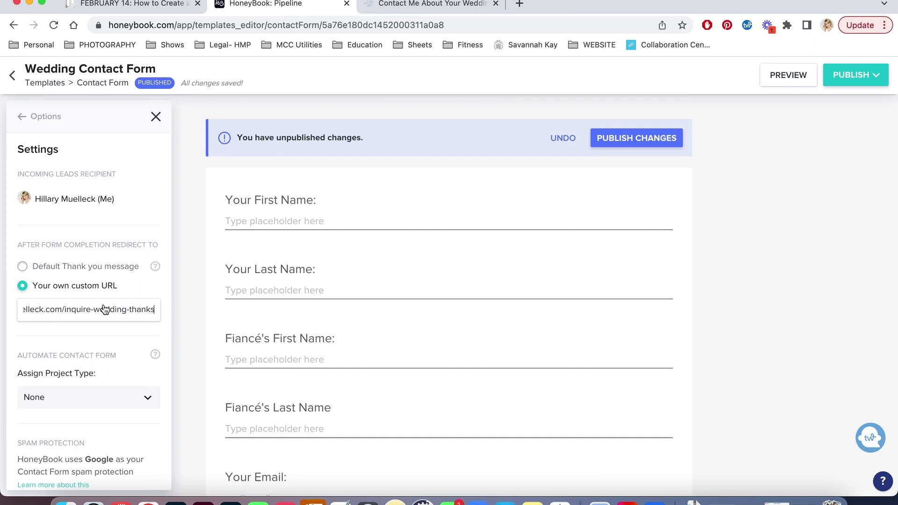
Step: Set Assign Project Type to Wedding and publish the form changes
scroll(105, 308, down, 1)
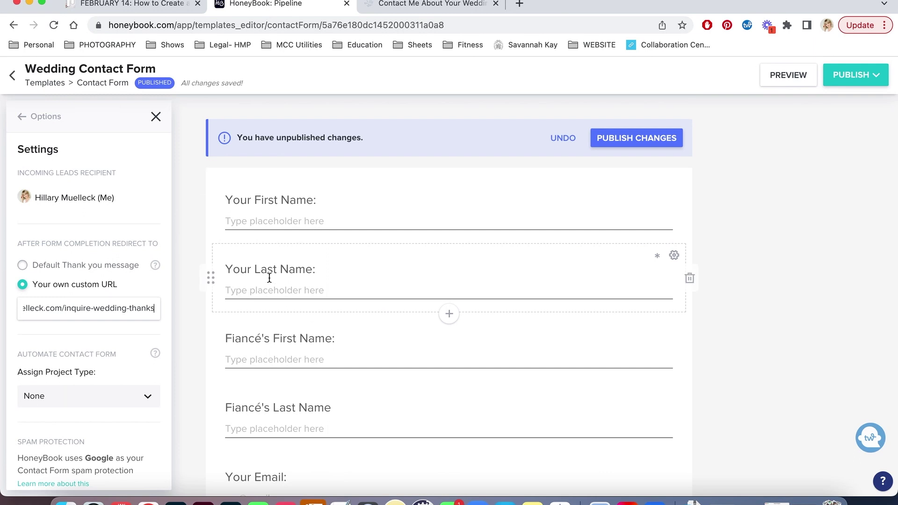
click(144, 399)
scroll(61, 434, down, 10)
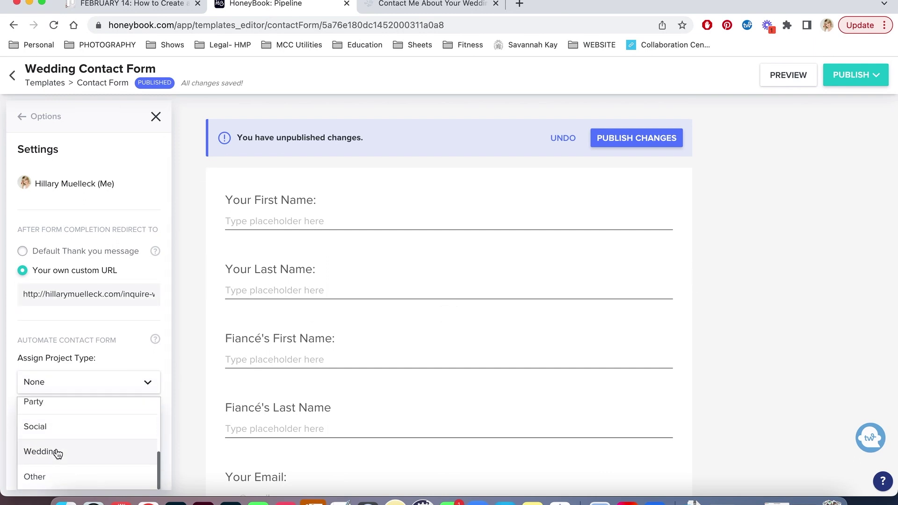
click(52, 450)
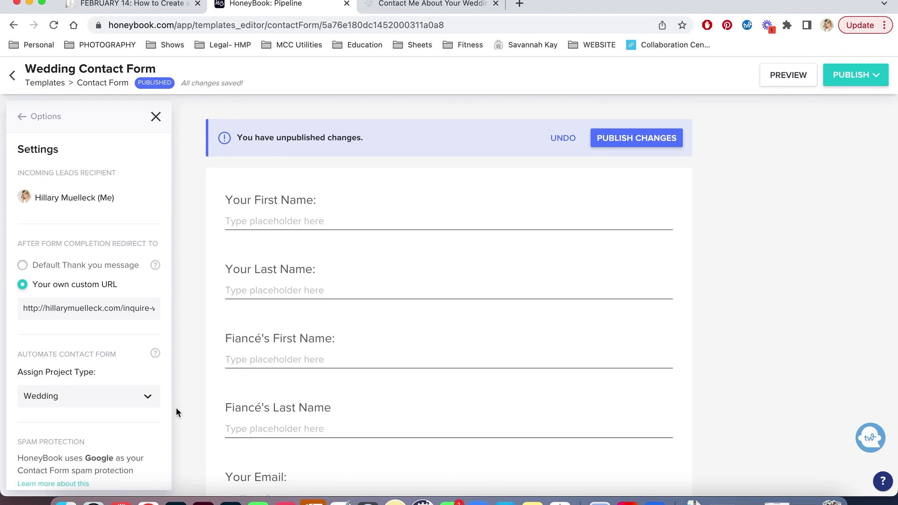
click(648, 142)
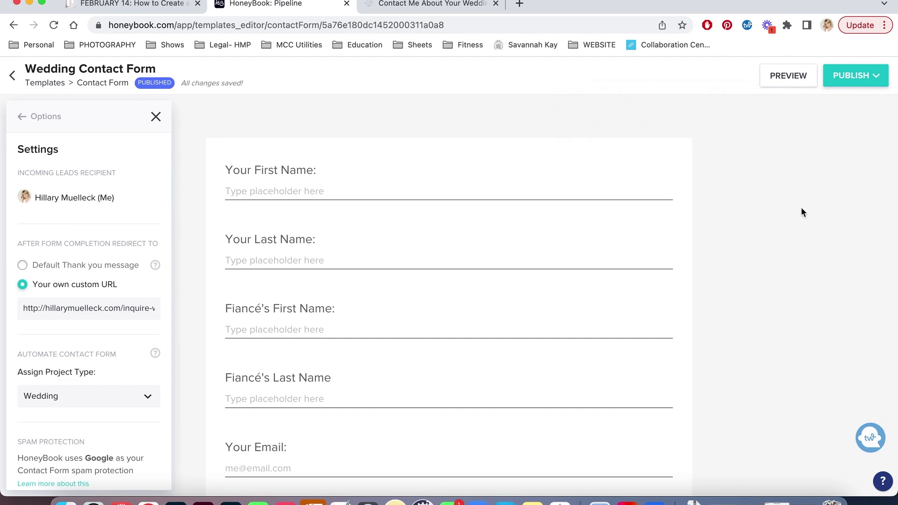
Step: Publish the Wedding Contact Form to bring up its embed code
click(878, 78)
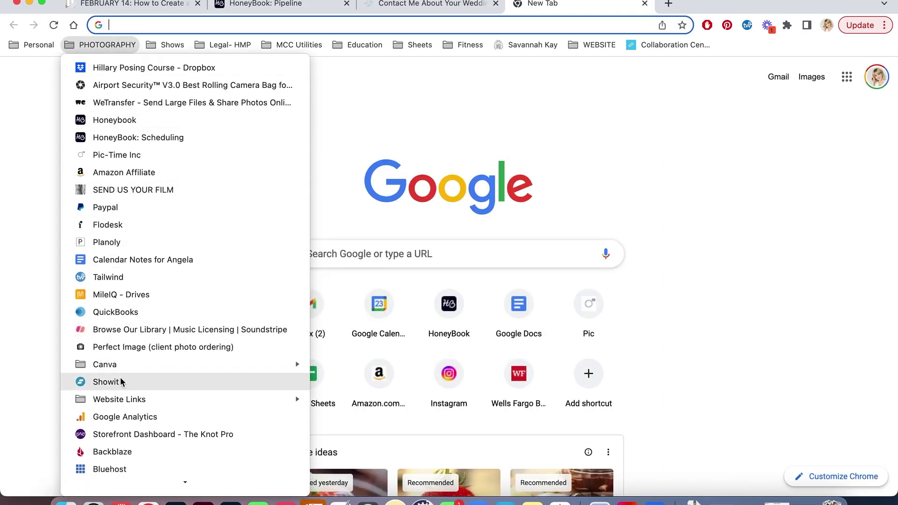
click(120, 382)
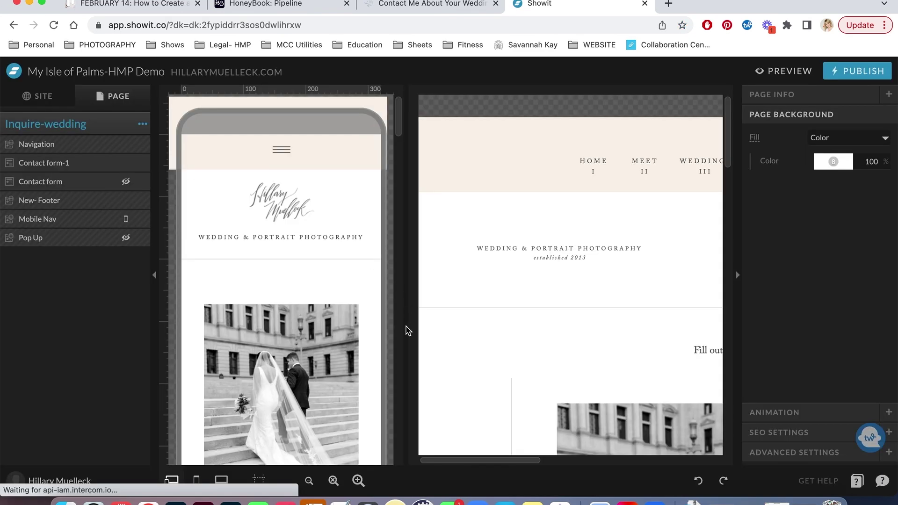
click(221, 481)
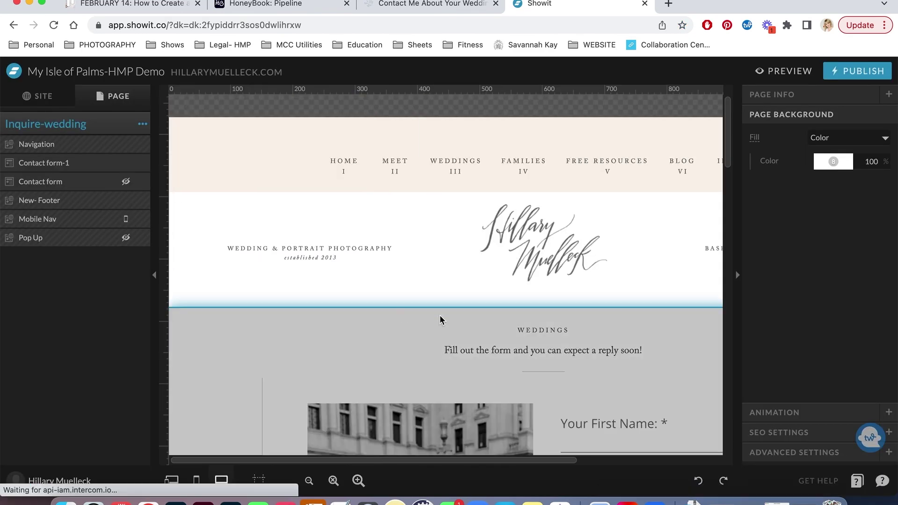
scroll(439, 320, down, 5)
scroll(439, 319, up, 5)
scroll(439, 319, right, 3)
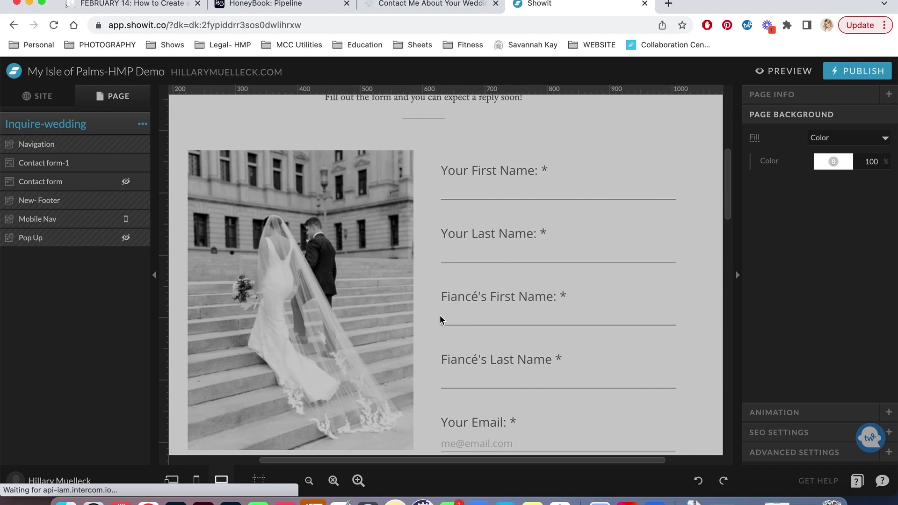
click(514, 298)
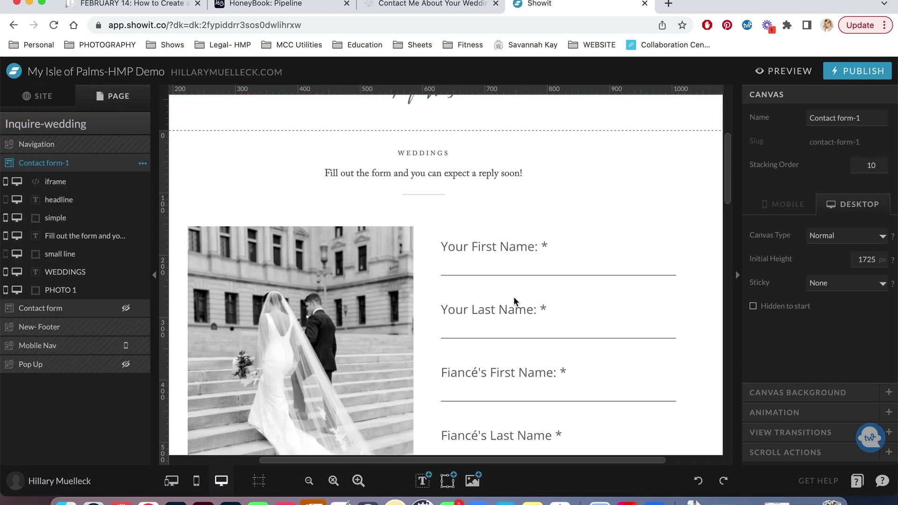
click(525, 313)
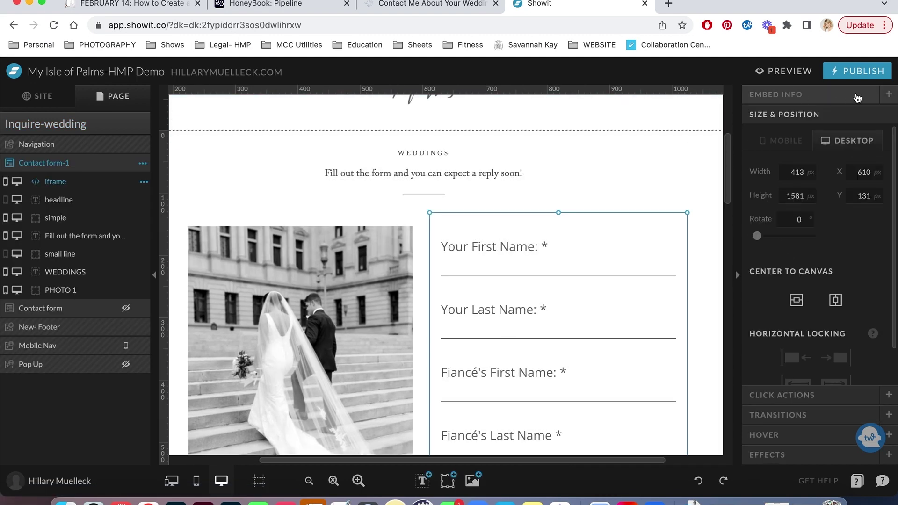
Step: Replace the embed's custom code with the copied HoneyBook code and save
click(859, 98)
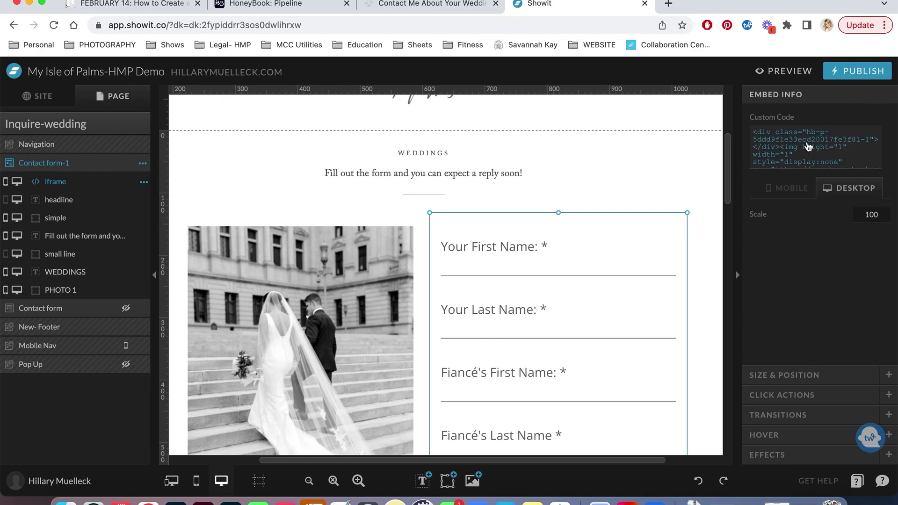
click(808, 146)
key(ctrl+a)
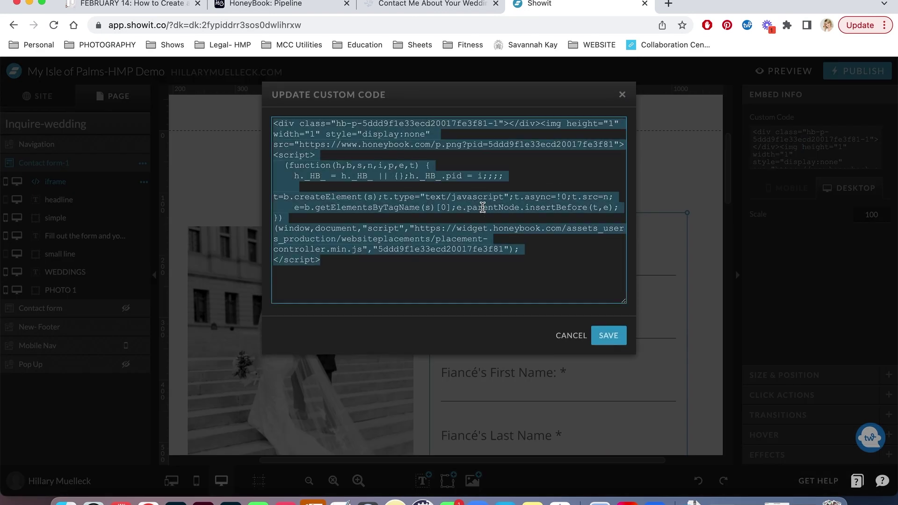
key(BackSpace)
key(ctrl+v)
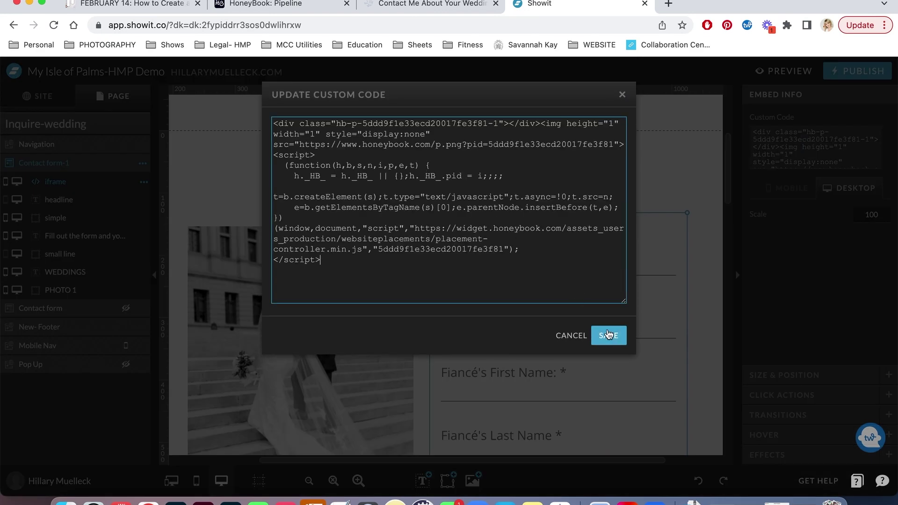
click(606, 335)
Step: Publish the Showit website
click(863, 72)
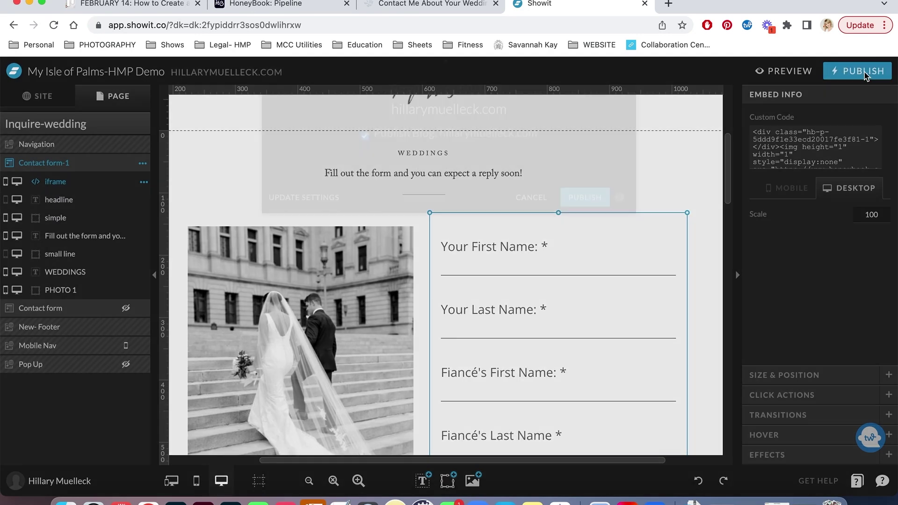
click(587, 299)
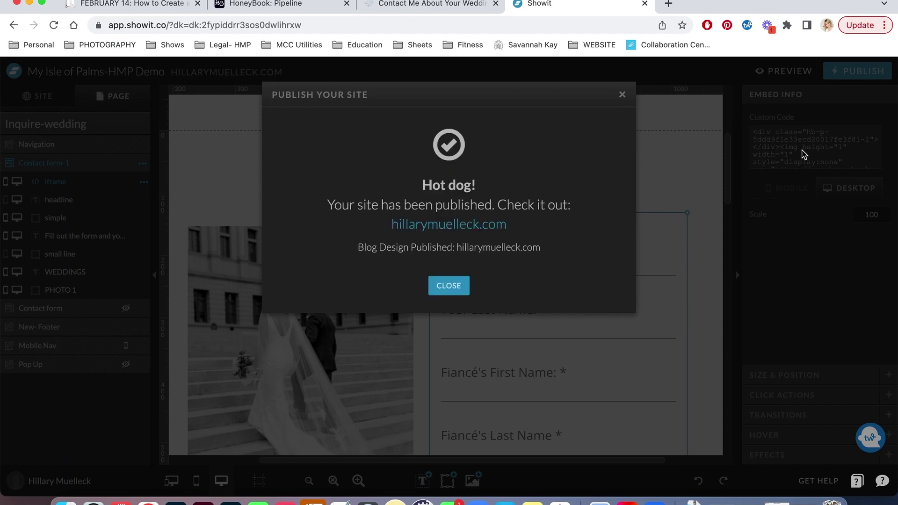
click(463, 286)
Step: View the live Inquire page, then close HoneyBook's embed window and list the contact forms
click(433, 4)
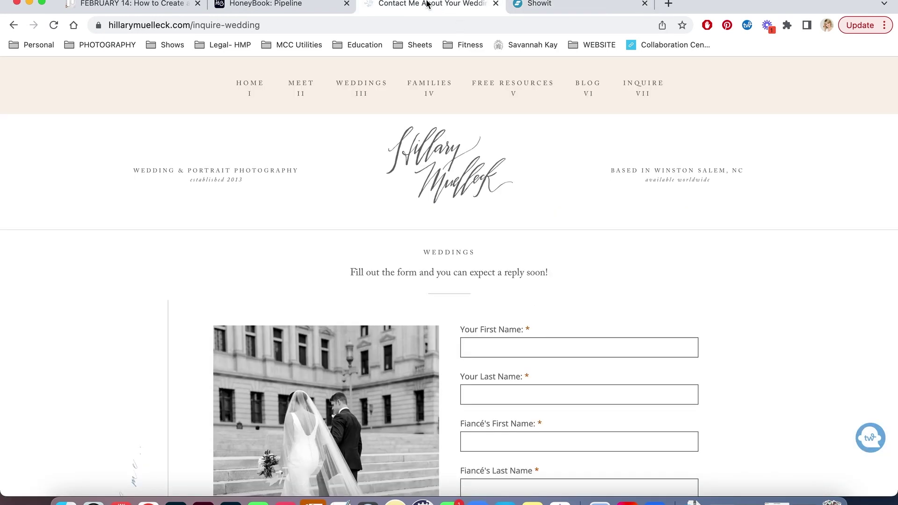
click(265, 4)
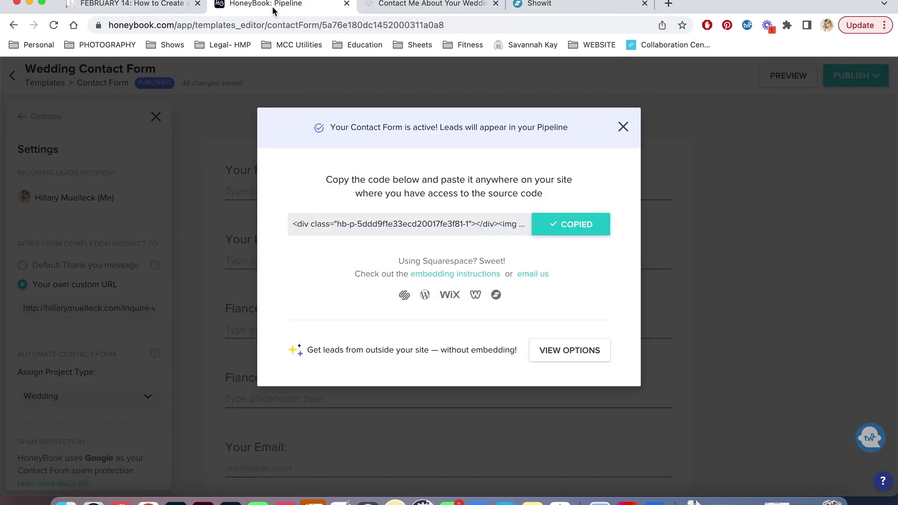
click(623, 127)
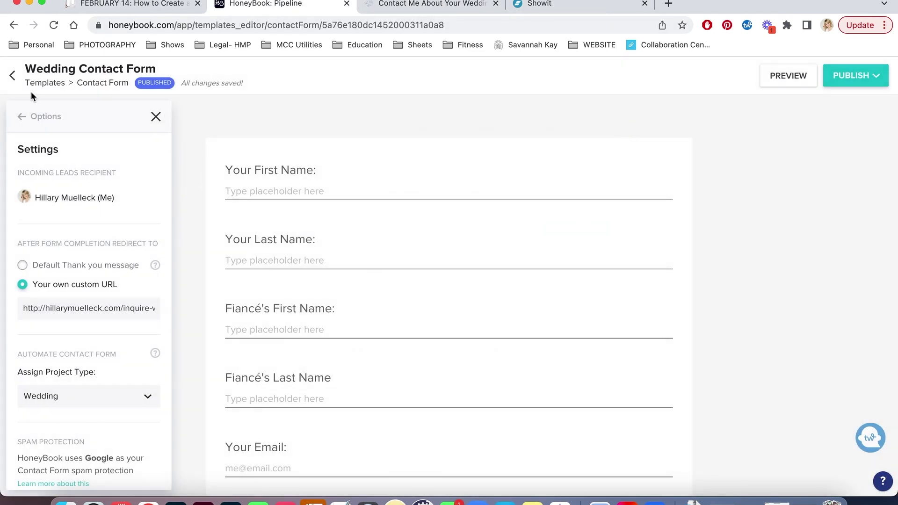
click(36, 118)
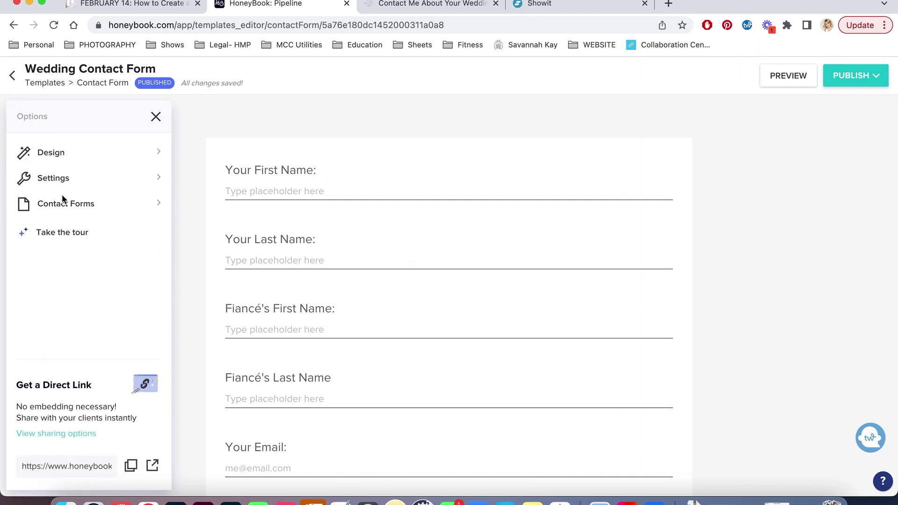
click(81, 204)
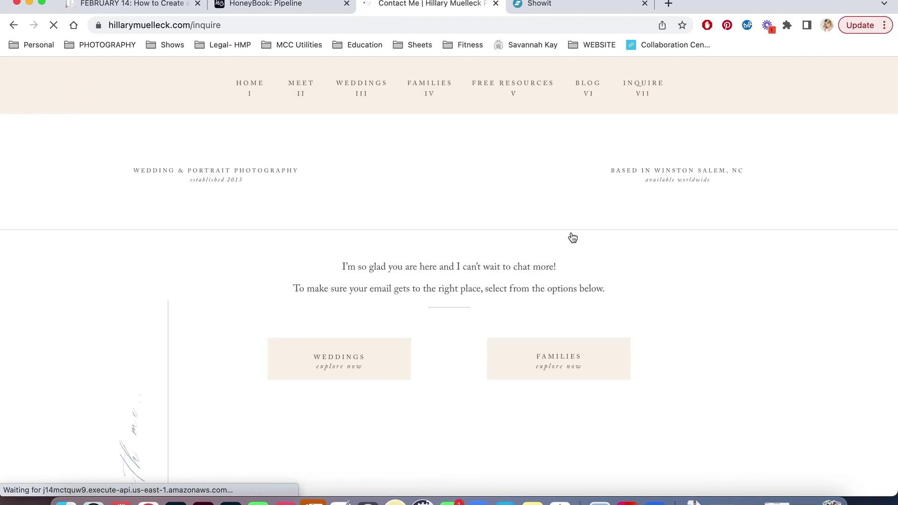
Step: Scroll through the live Families inquiry form, then return to the Family Contact Form editor
scroll(572, 243, down, 3)
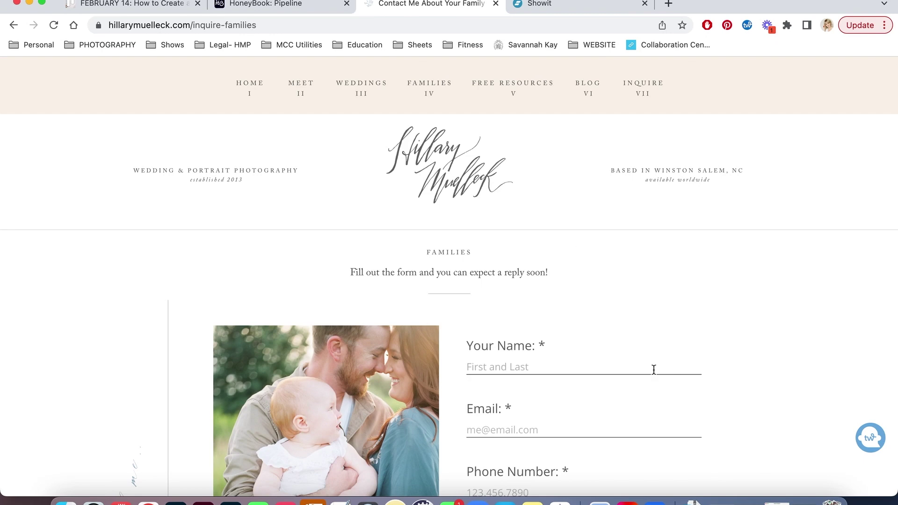
scroll(653, 370, down, 2)
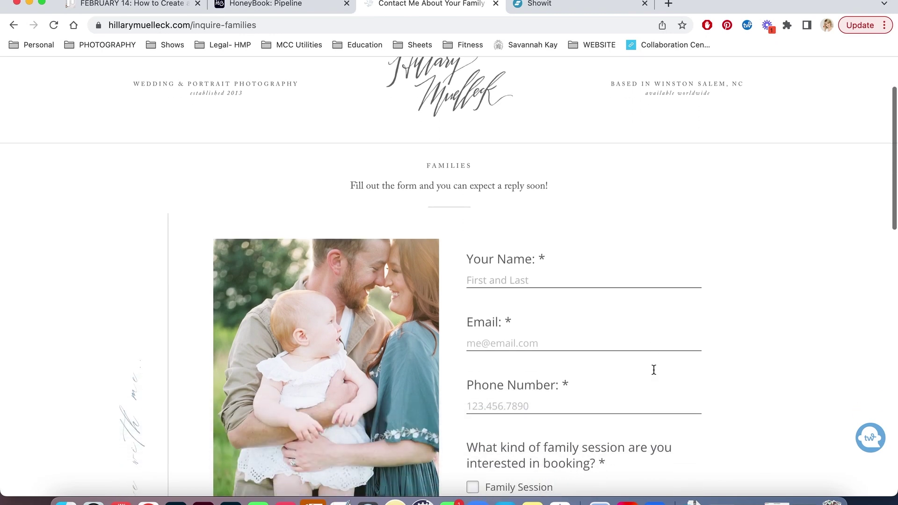
click(267, 7)
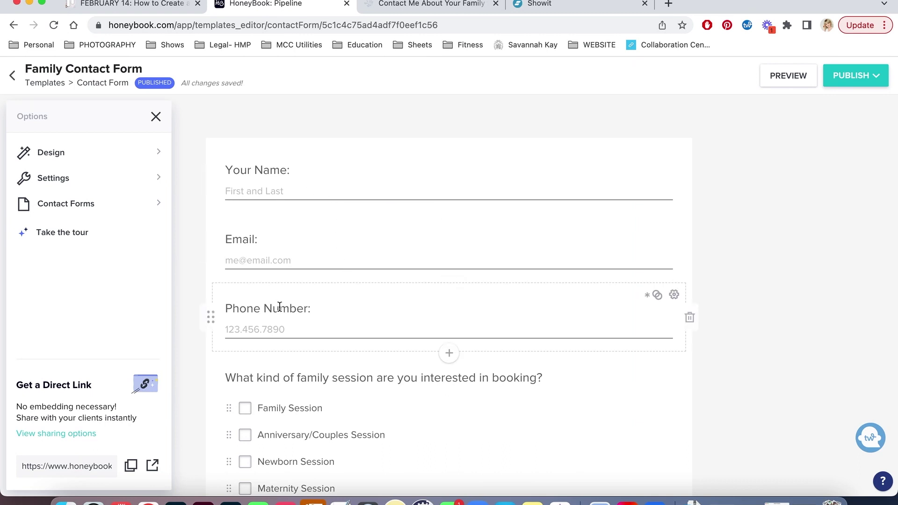
Step: Check the session-type question's available question types, leaving it unchanged
scroll(323, 321, down, 3)
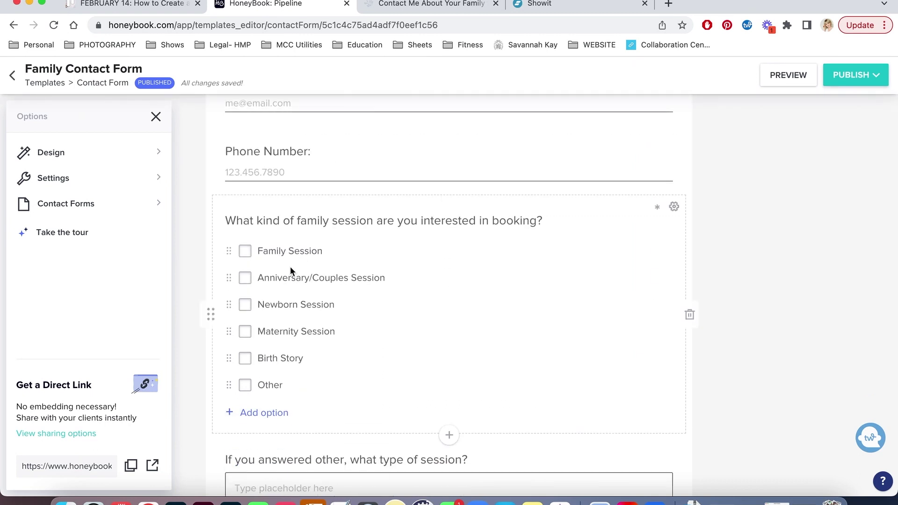
click(674, 208)
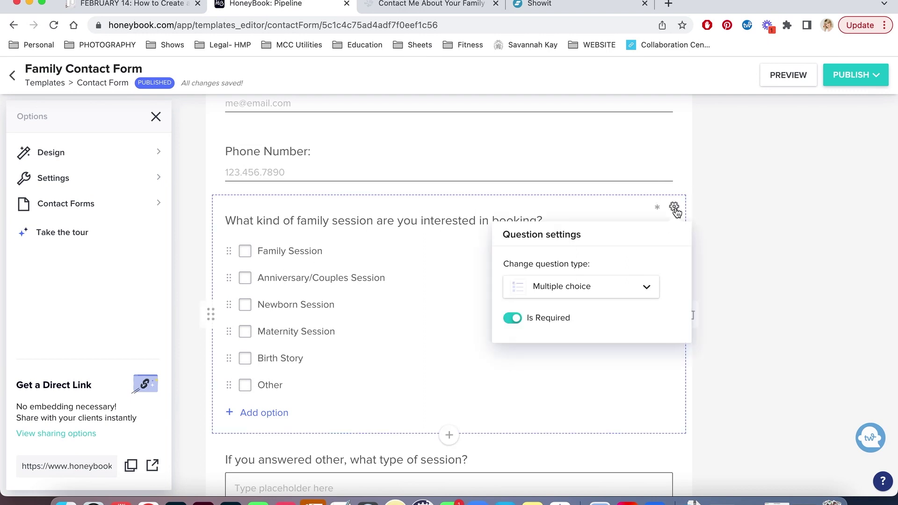
click(648, 290)
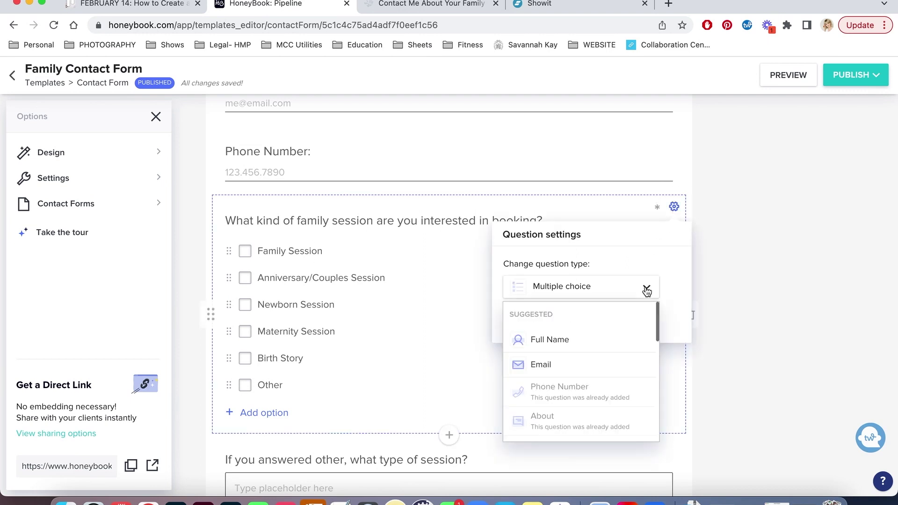
scroll(633, 373, down, 3)
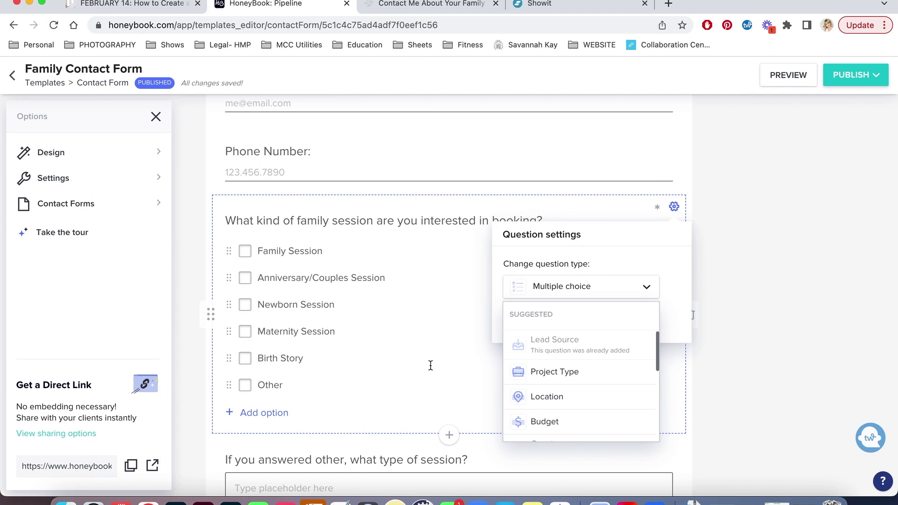
click(709, 391)
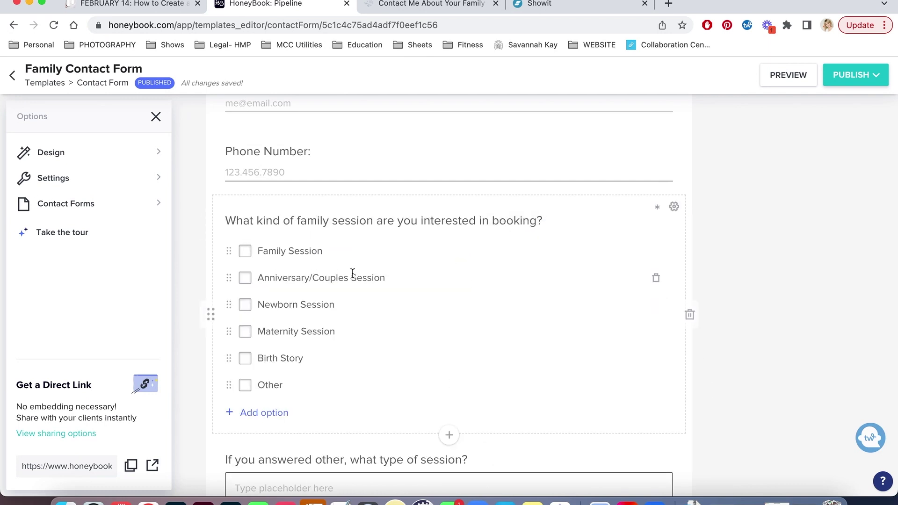
Step: Scroll through the remaining family form questions down to the Send button
scroll(293, 384, down, 7)
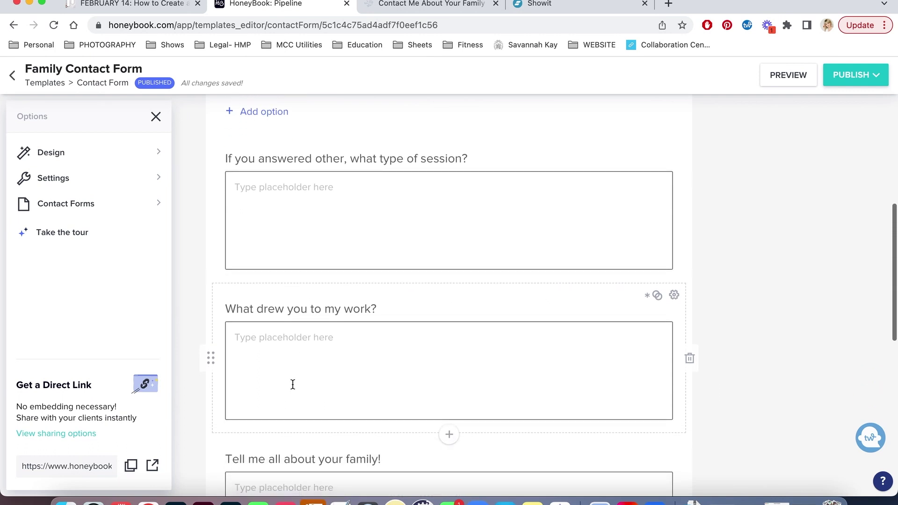
scroll(292, 383, up, 3)
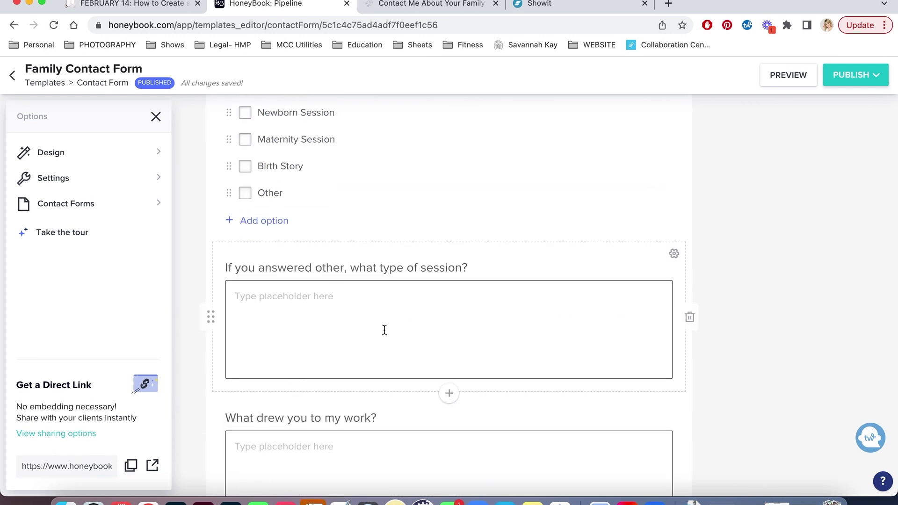
scroll(384, 330, down, 5)
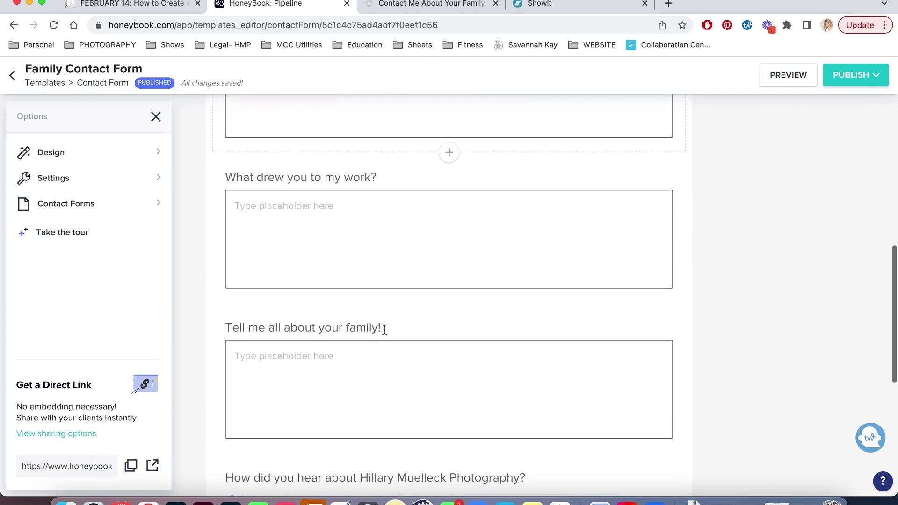
scroll(385, 330, down, 2)
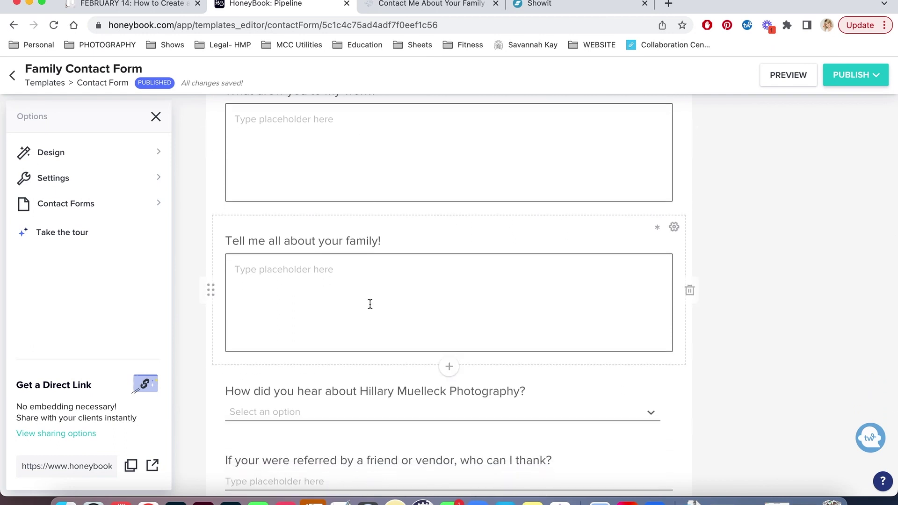
scroll(370, 304, down, 5)
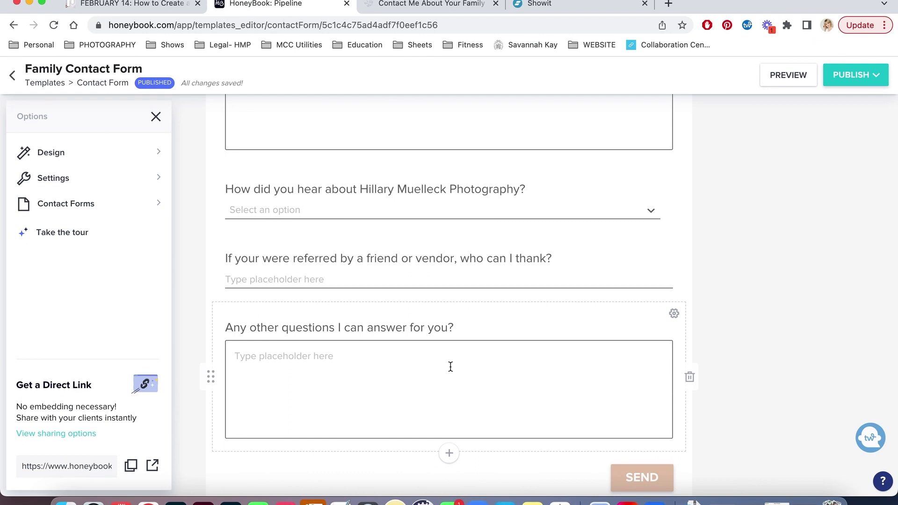
scroll(450, 367, down, 2)
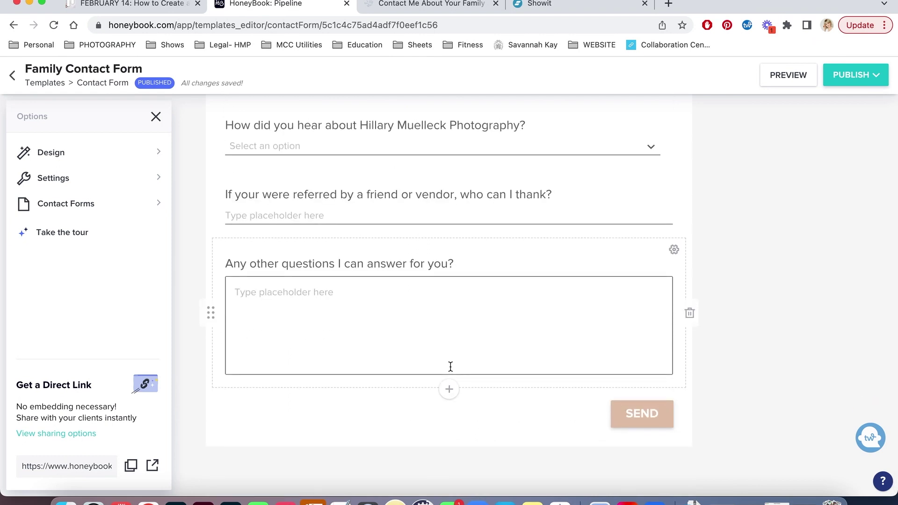
Step: Add a trial Short text question, delete it, and publish to show the Family form's embed code
click(449, 390)
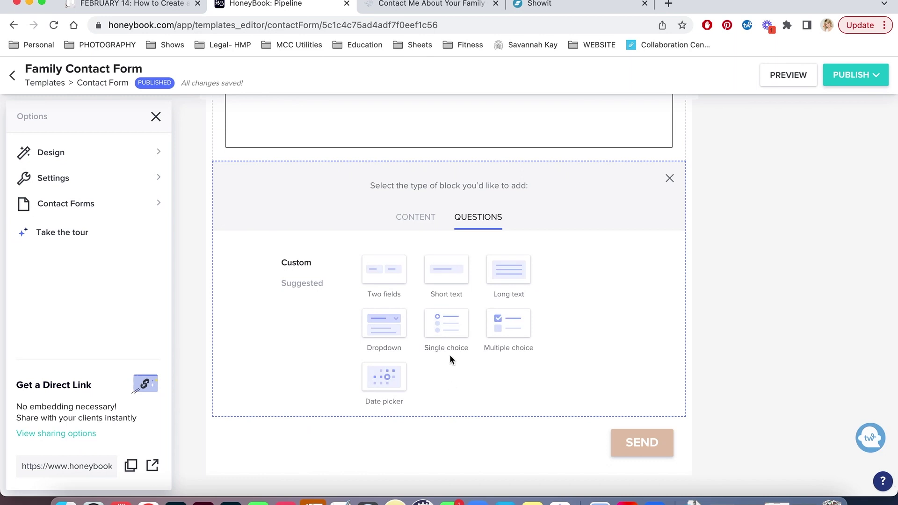
click(457, 274)
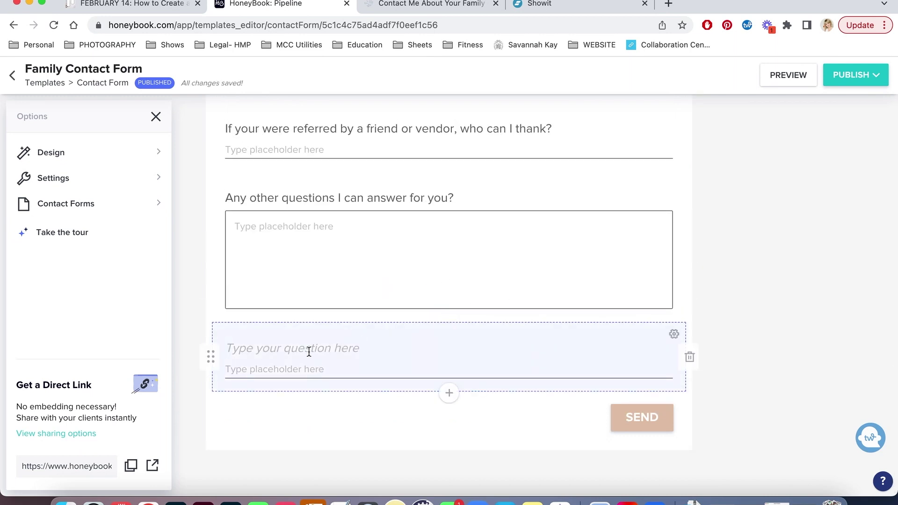
click(308, 347)
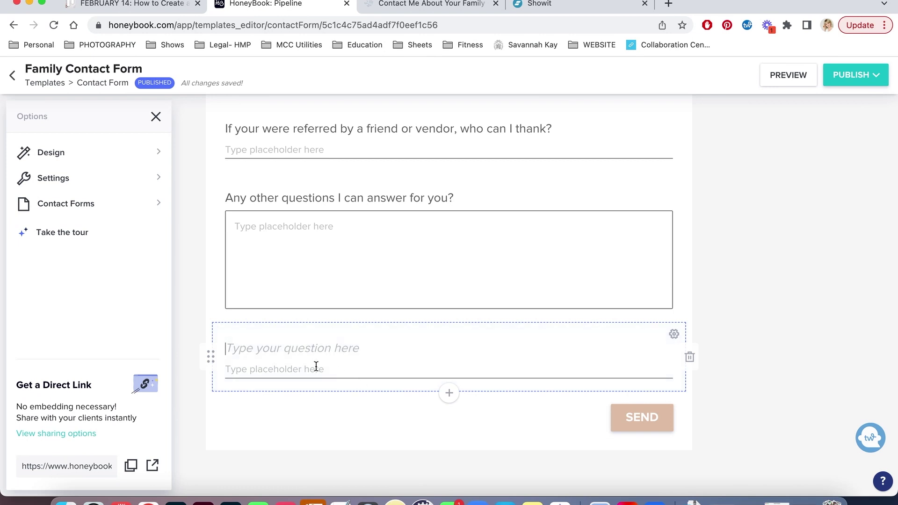
click(689, 357)
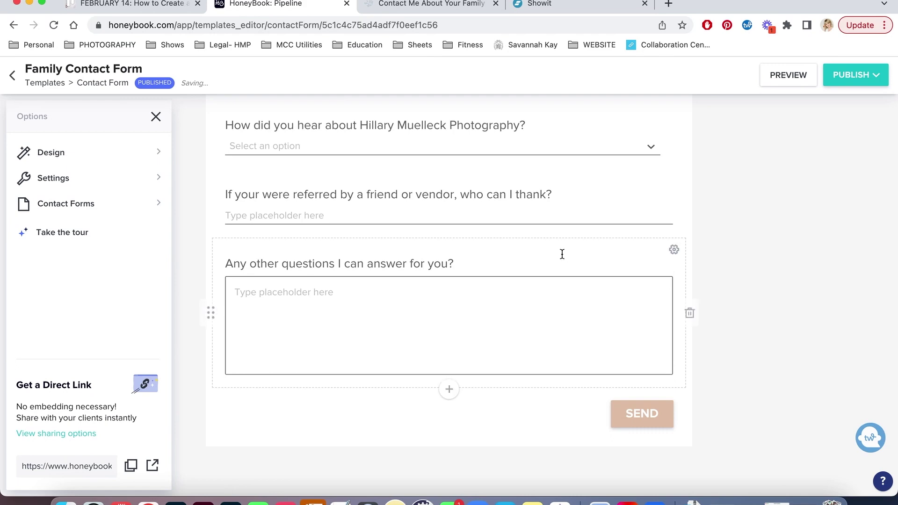
click(851, 75)
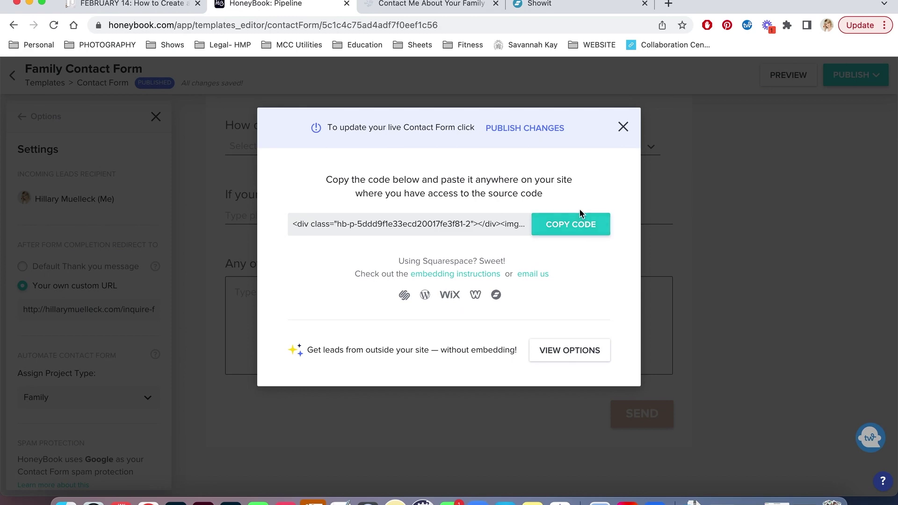
Step: Close the embed code and show the Brand, Family and Wedding contact forms list
click(623, 126)
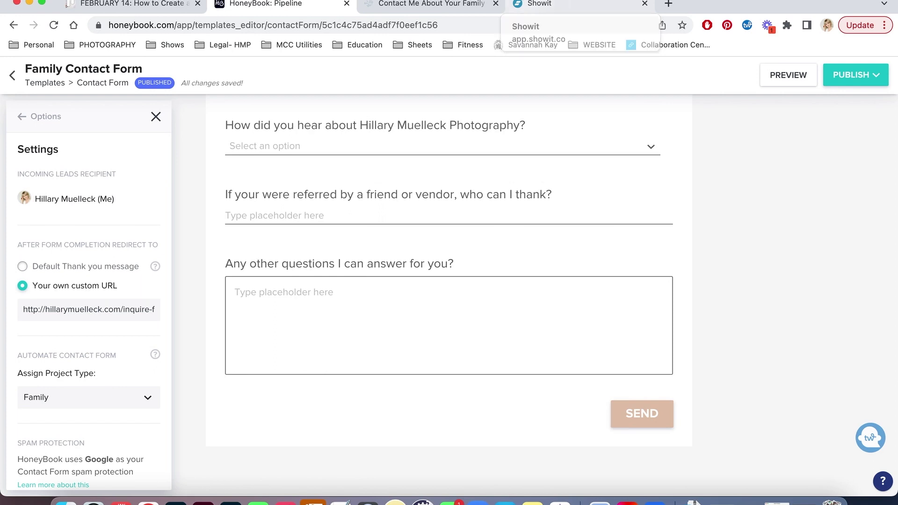
scroll(339, 193, up, 10)
scroll(338, 192, up, 10)
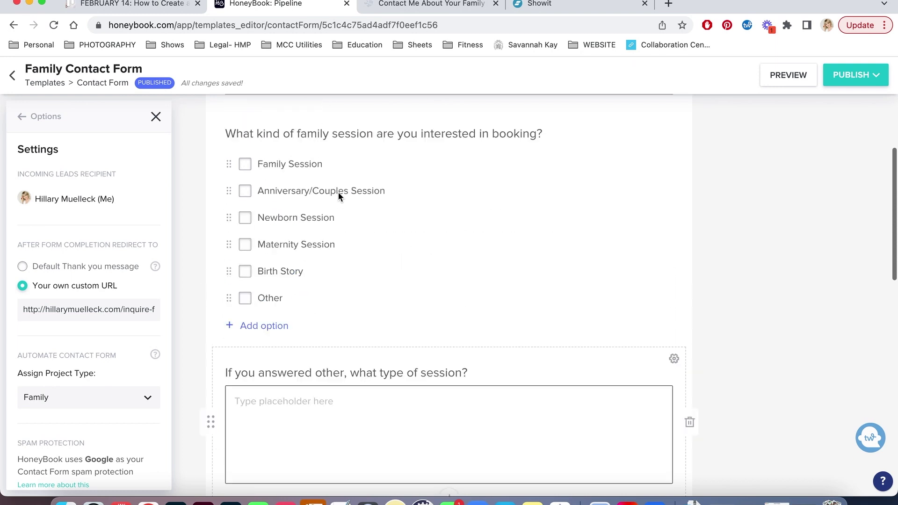
click(22, 117)
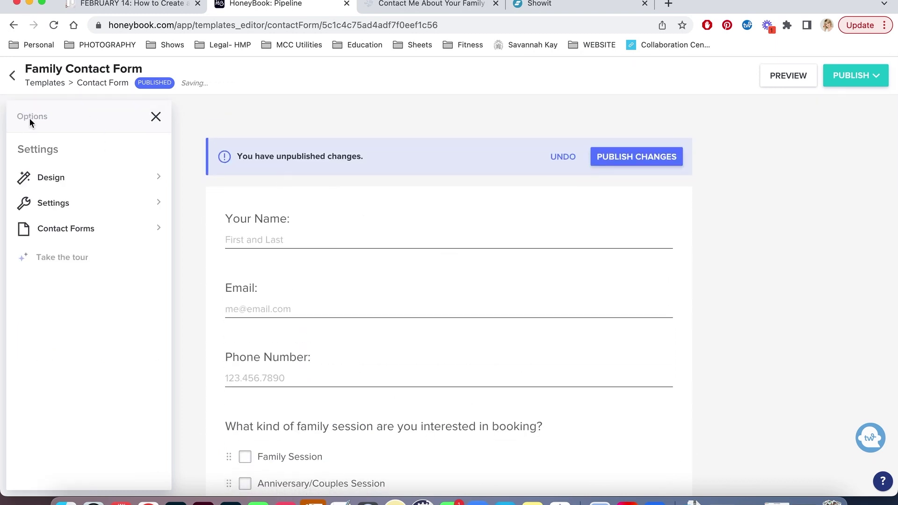
click(66, 204)
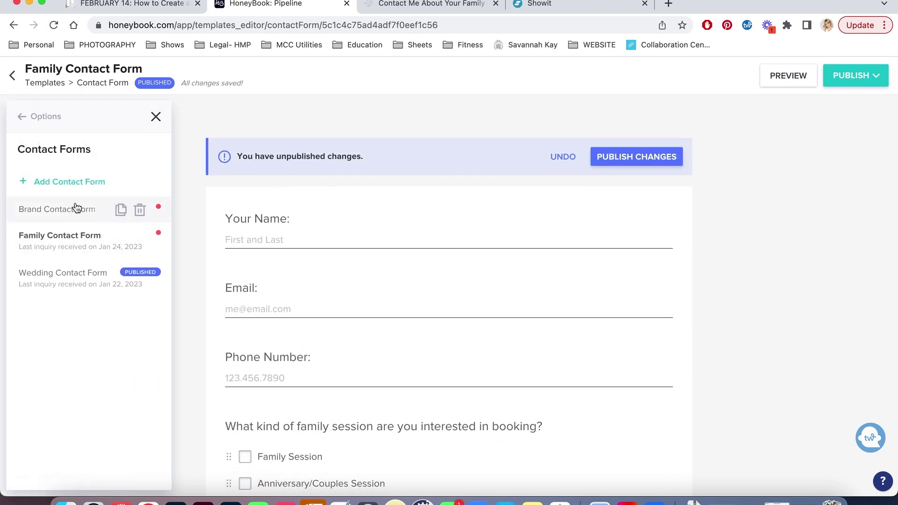
click(427, 6)
Step: On hillarymuelleck.com, open the INQUIRE page and scroll to the Weddings and Families cards
scroll(567, 242, up, 4)
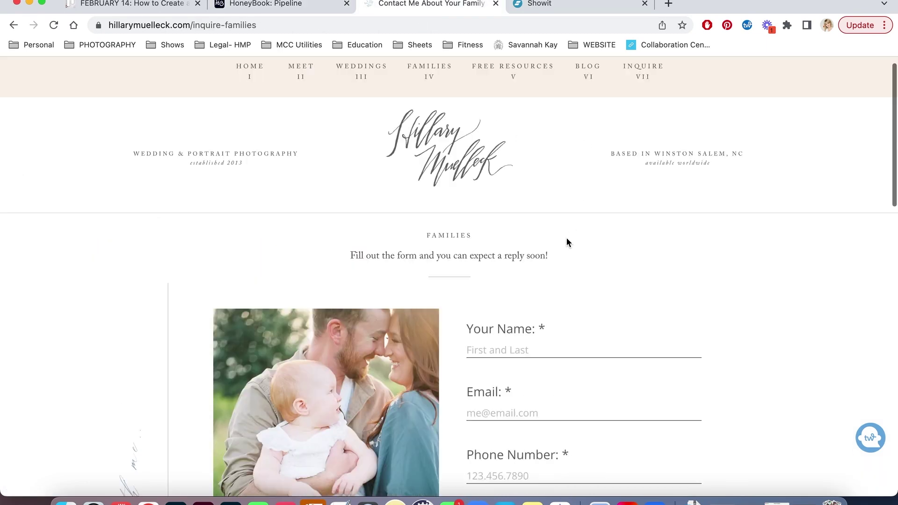
click(642, 84)
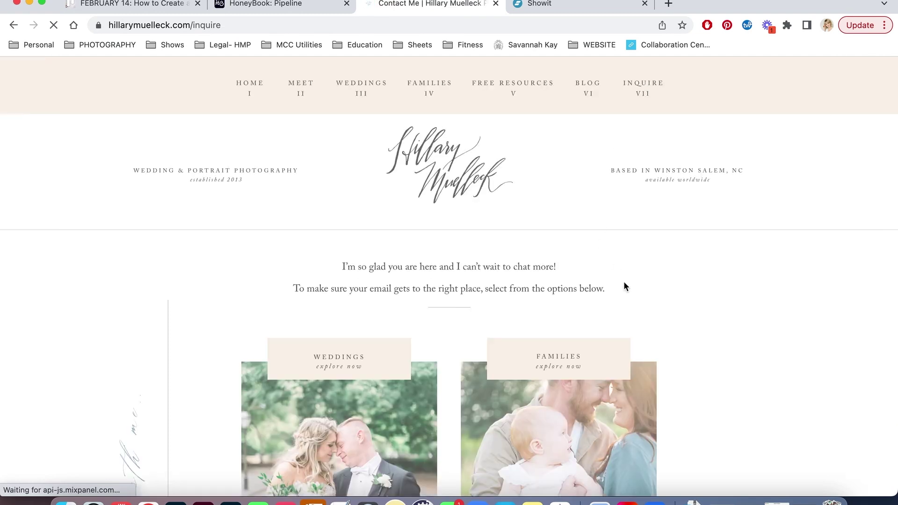
scroll(624, 281, down, 2)
scroll(624, 286, down, 3)
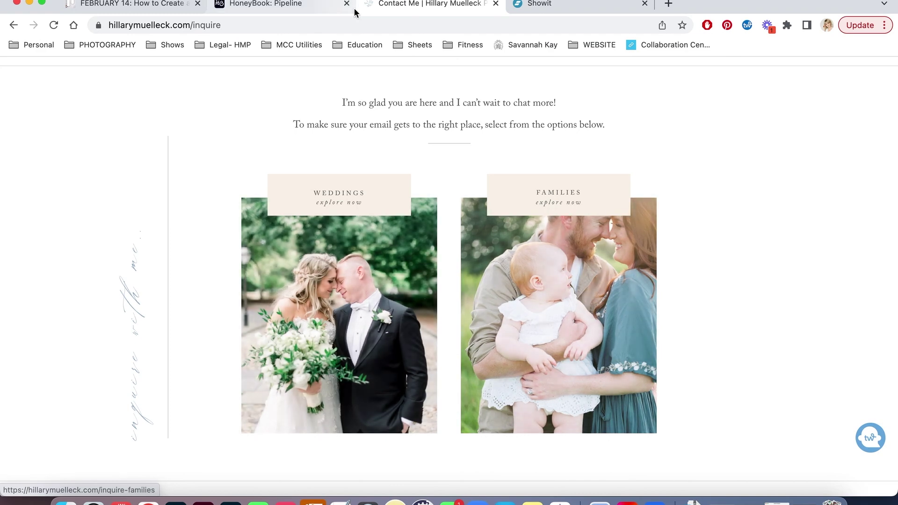
click(282, 6)
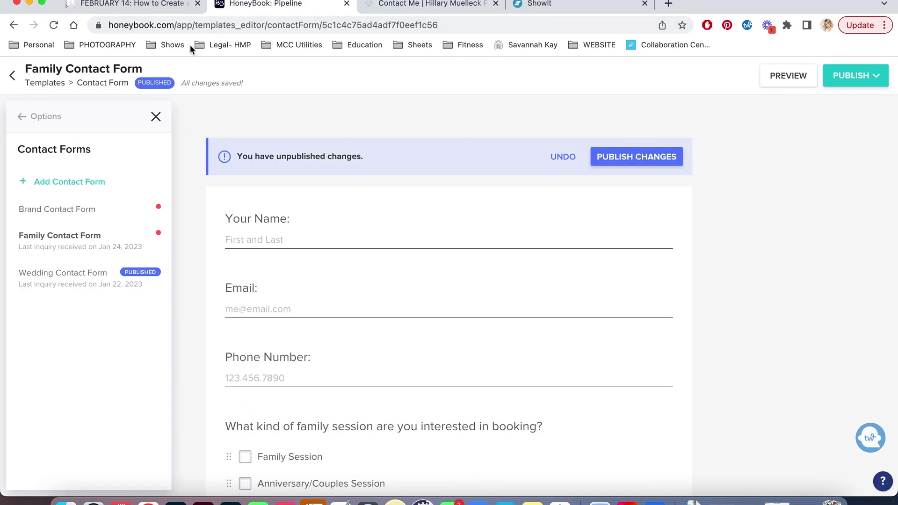
Step: Open the Projects pipeline and view the Inquiry stage projects
click(12, 75)
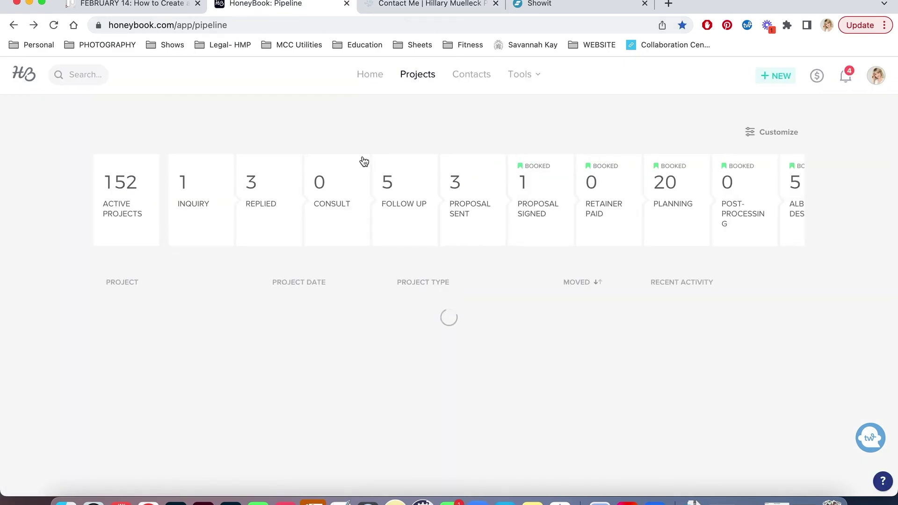
click(364, 161)
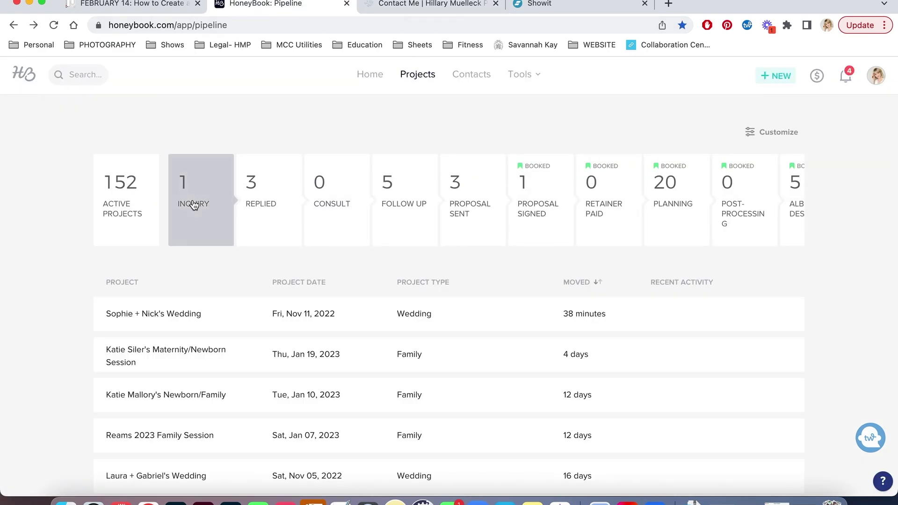